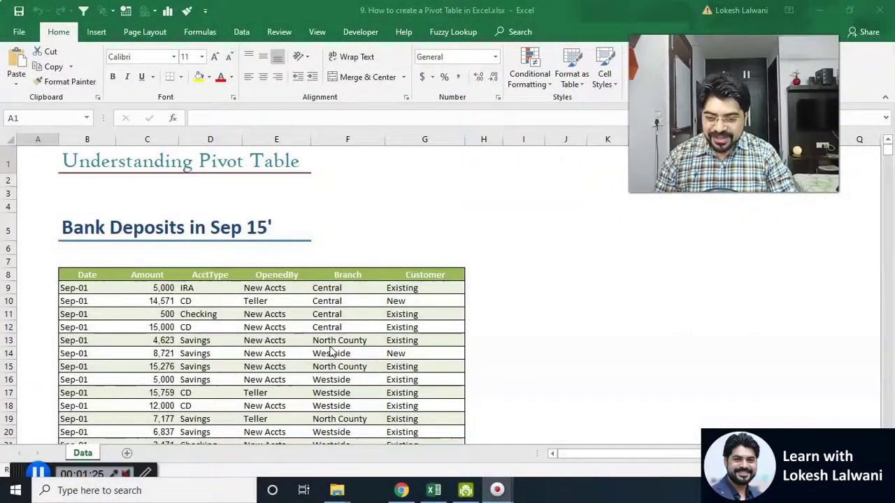
Examine the Bank Deposits table on the Data sheet from its header row down to the last record.
left_click(238, 309)
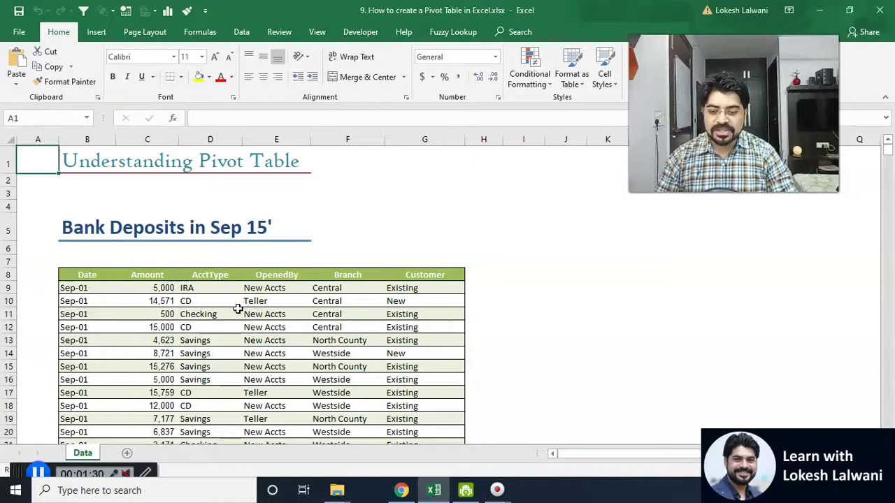
left_click(238, 314)
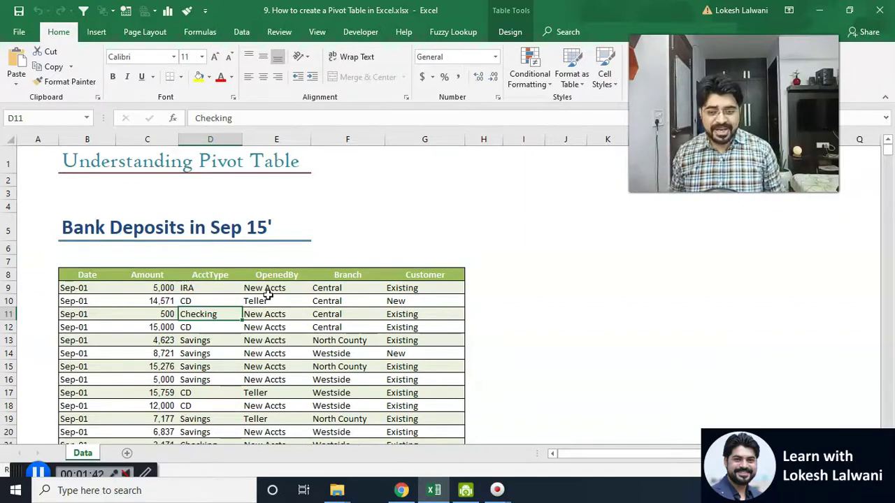
key("ctrl+Down")
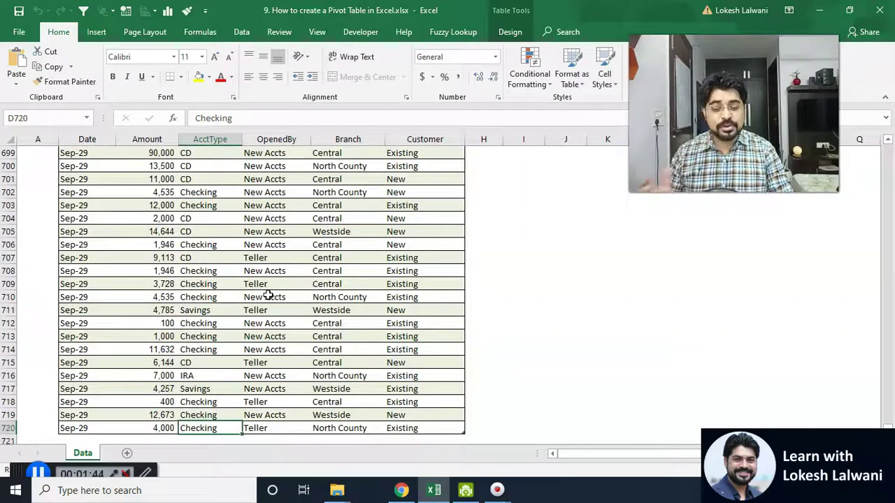
key("ctrl+Up")
key("Left")
key("Left")
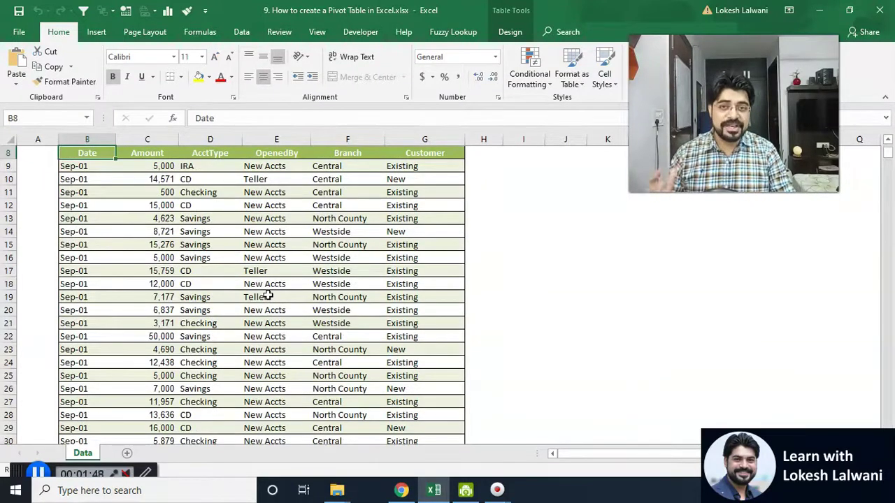
key("Up")
key("Up")
key("Up")
key("Up")
key("Up")
key("Up")
key("Up")
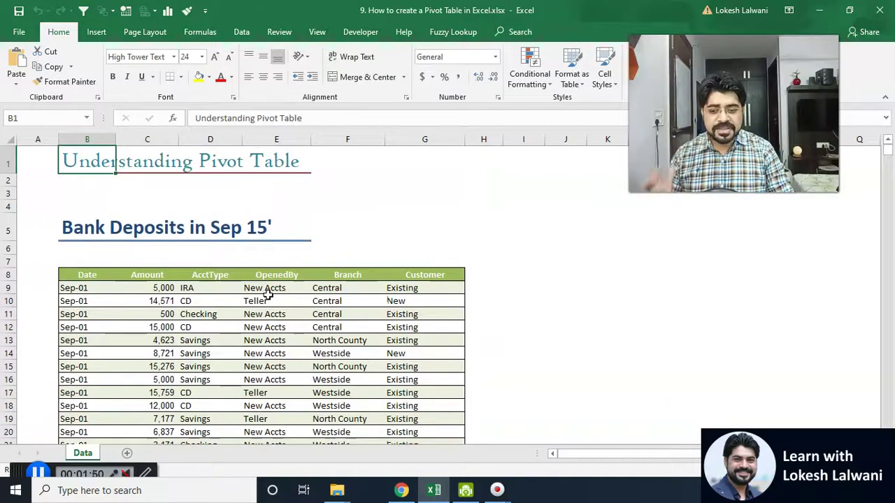
key("Down")
key("Down")
key("Down")
key("Down")
key("Down")
key("Down")
key("Down")
key("Down")
key("Down")
key("Up")
key("Up")
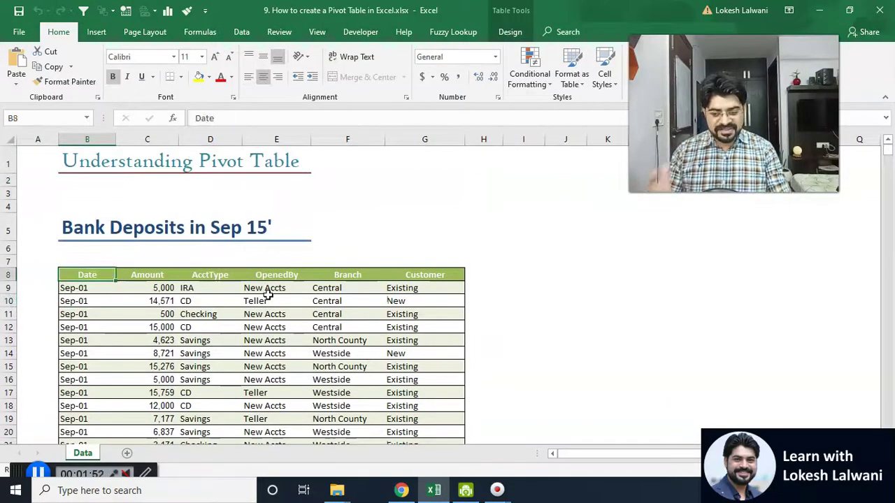
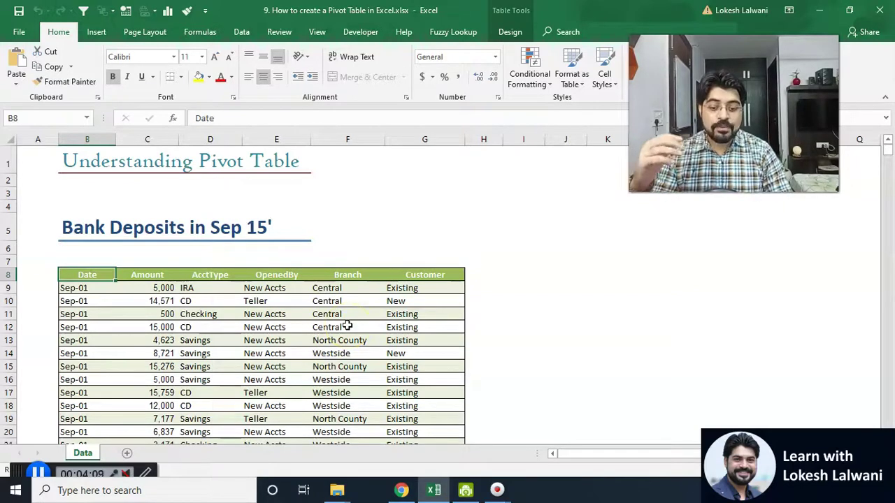
Turn on the deposits table's filters to check the distinct Branch values, and turn the filters off again.
left_click(352, 275)
key("ctrl+shift+l")
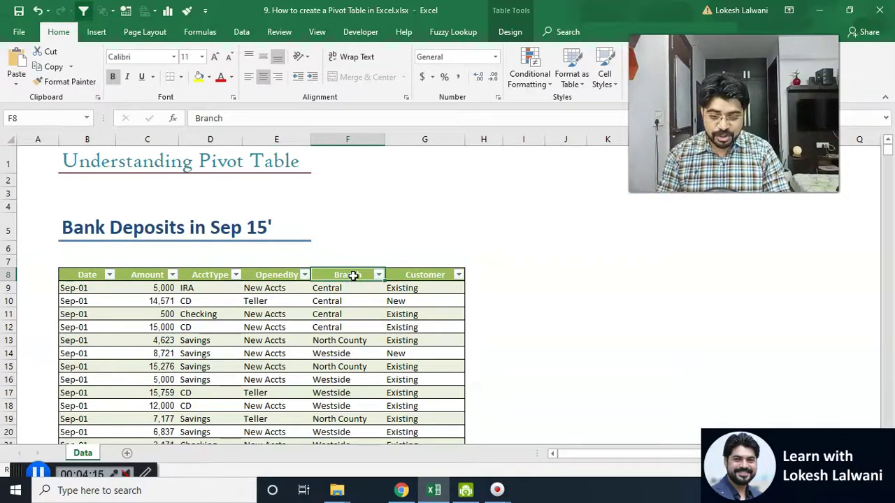
key("alt+Down")
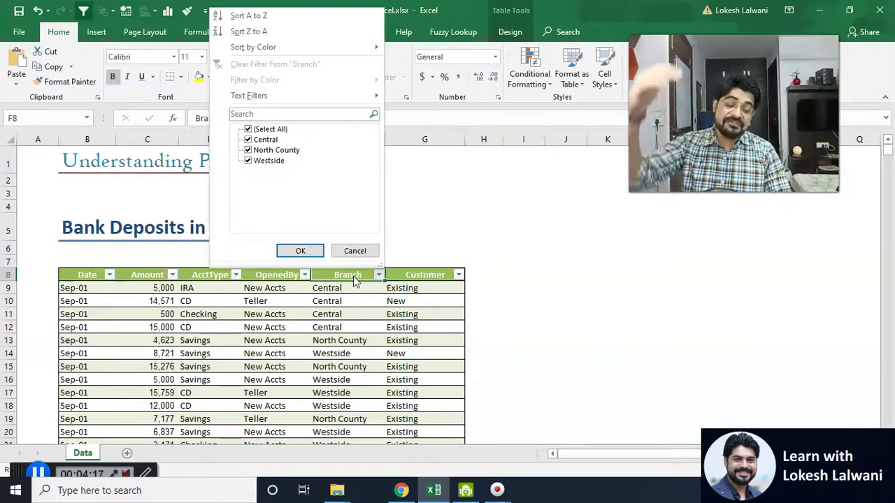
key("Escape")
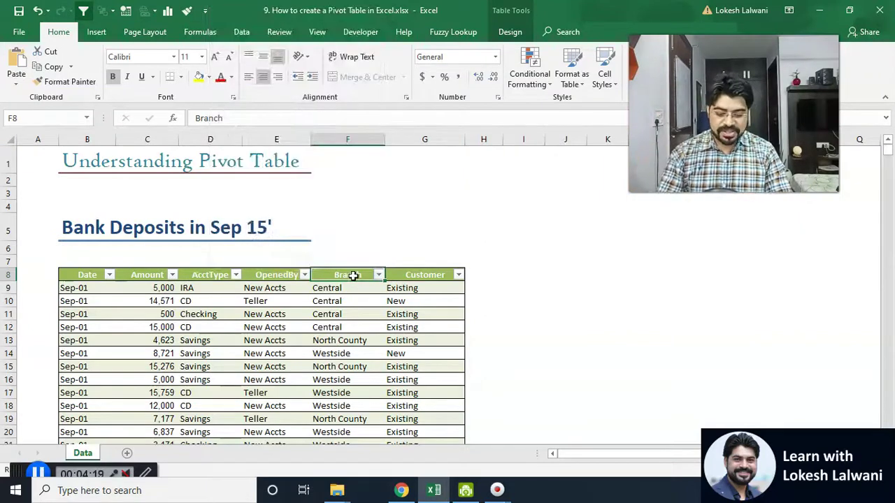
key("ctrl+shift+l")
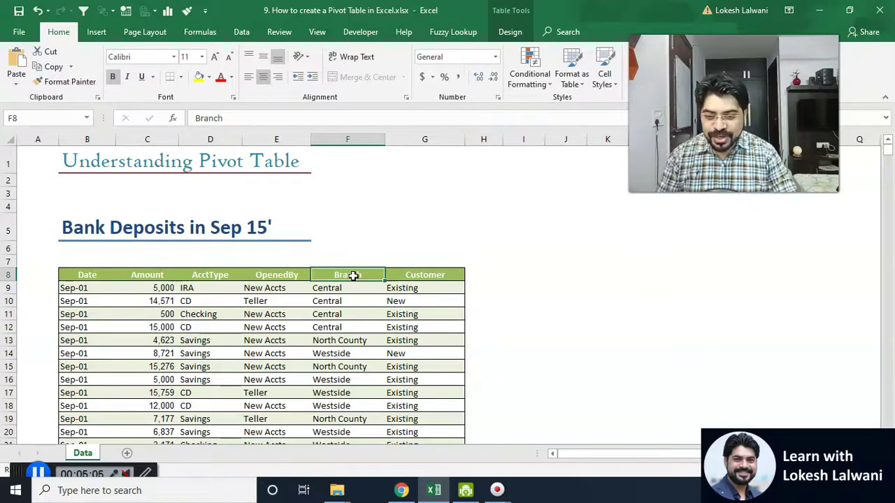
Select the whole deposits table from the Date header and create a PivotTable from it on a new worksheet.
left_click(89, 275)
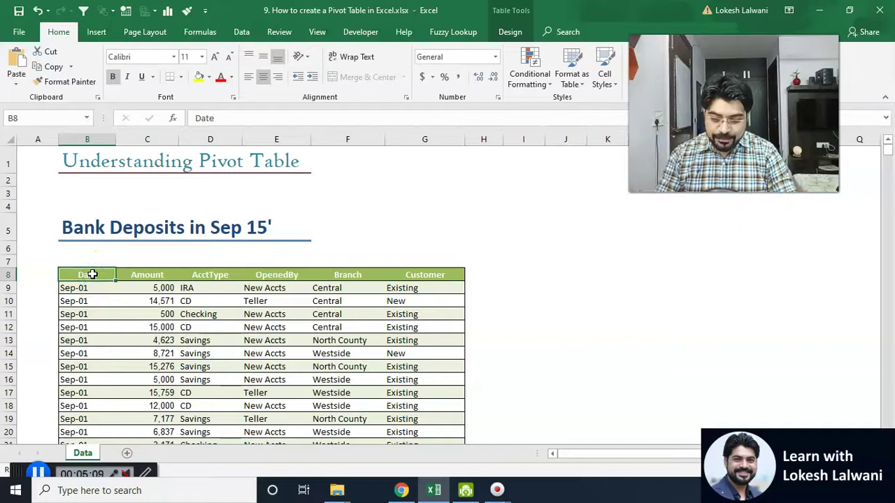
key("ctrl+shift+End")
key("ctrl+BackSpace")
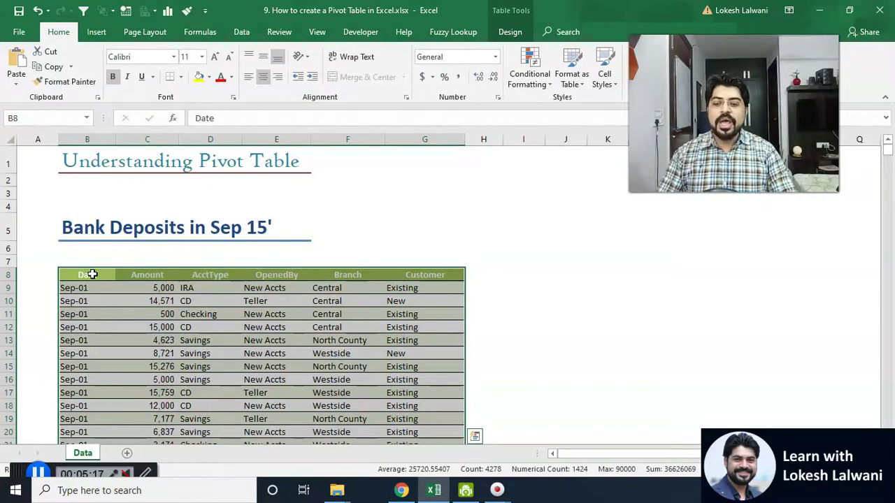
left_click(97, 33)
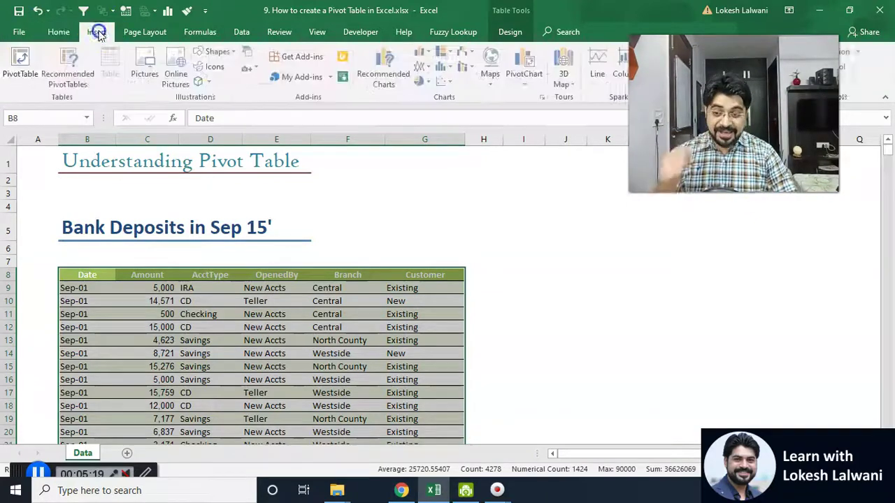
left_click(21, 67)
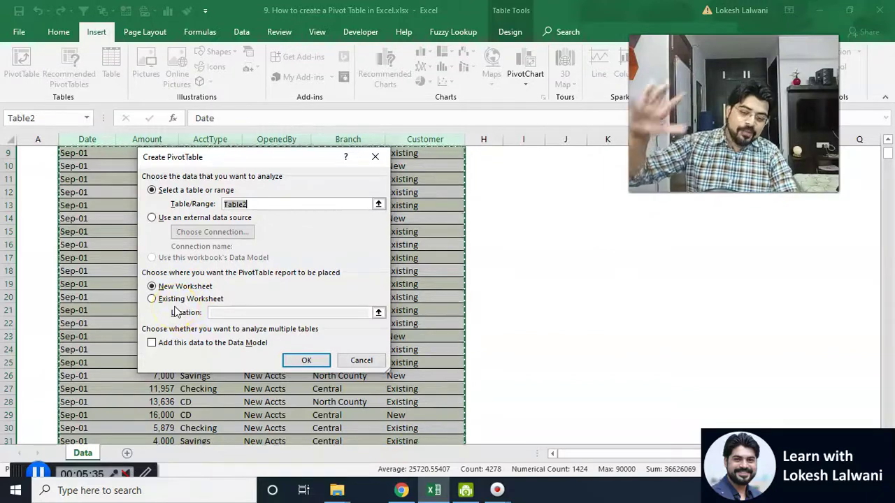
left_click(308, 360)
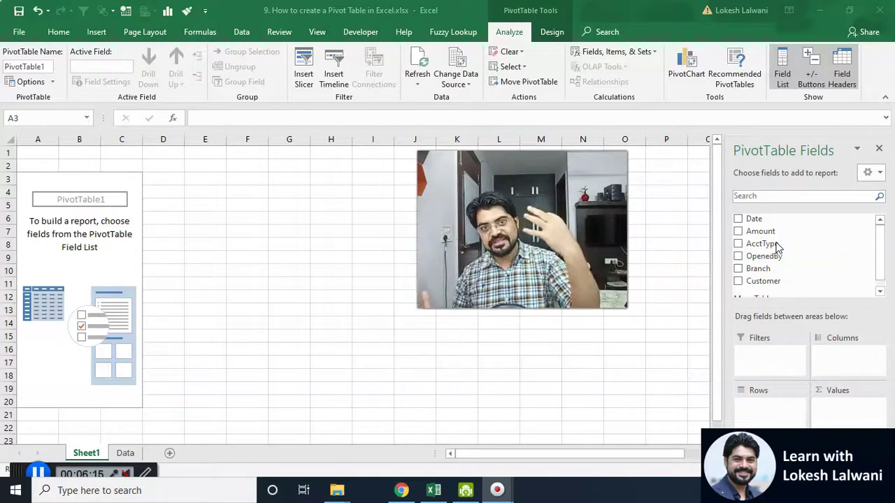
Build the pivot table with Branch as the row field and the sum of Amount as the values.
left_click(839, 353)
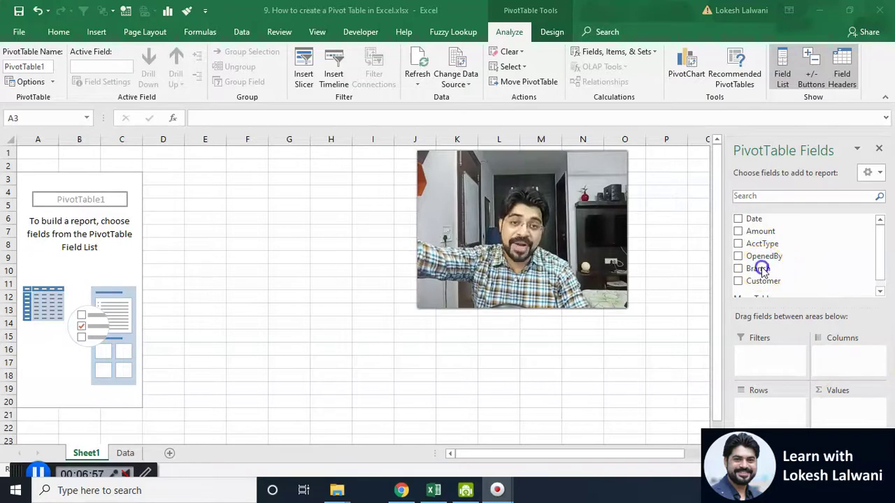
left_click_drag(760, 270, 775, 417)
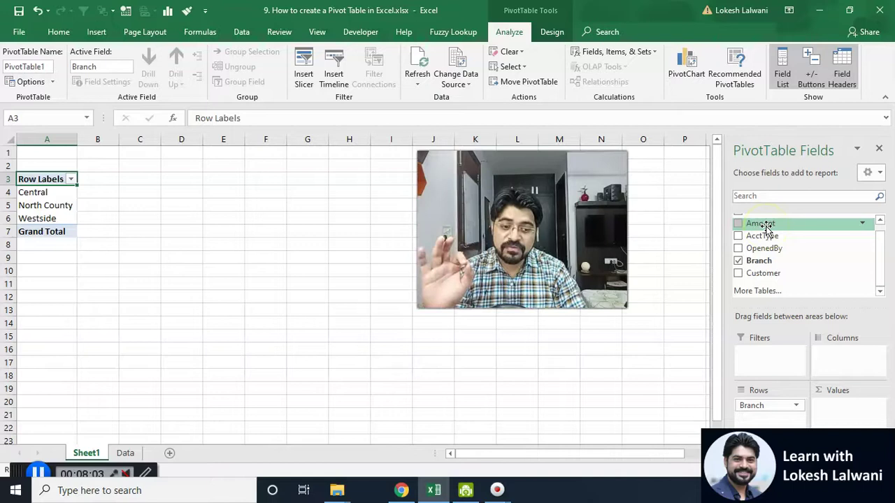
left_click_drag(766, 225, 839, 418)
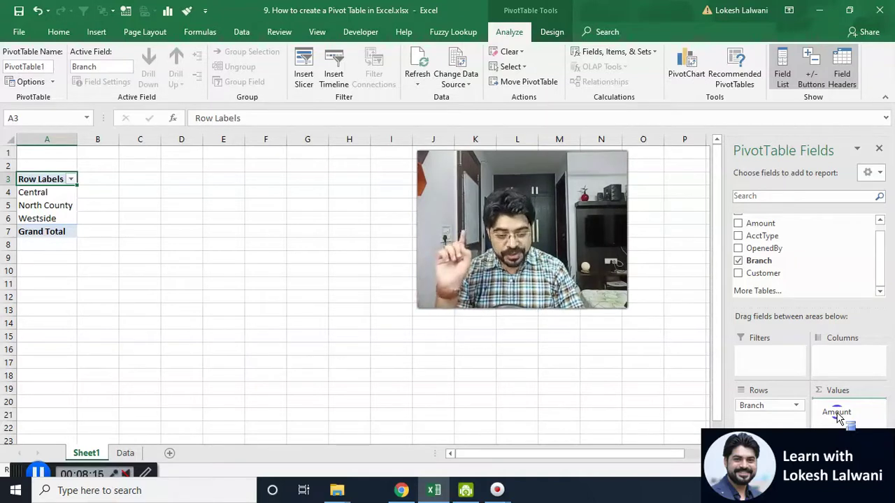
left_click_drag(838, 418, 837, 416)
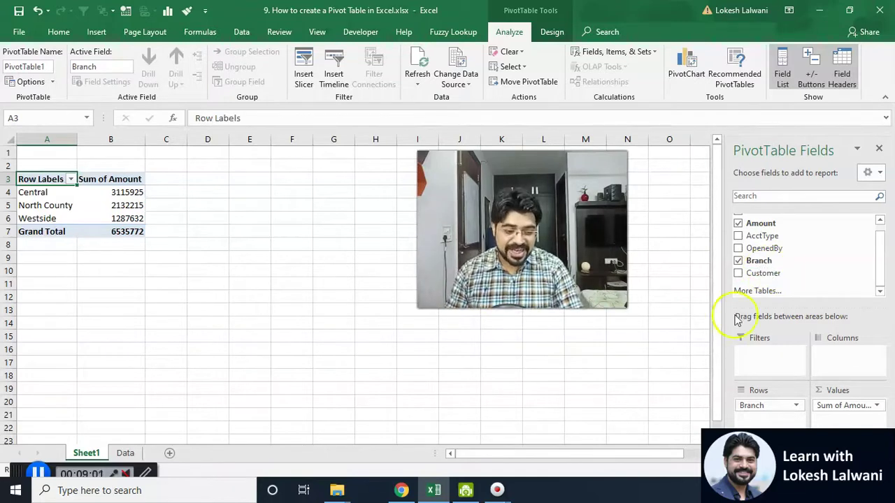
Try Branch as the pivot table's column field, and return it to the rows.
left_click_drag(769, 409, 835, 359)
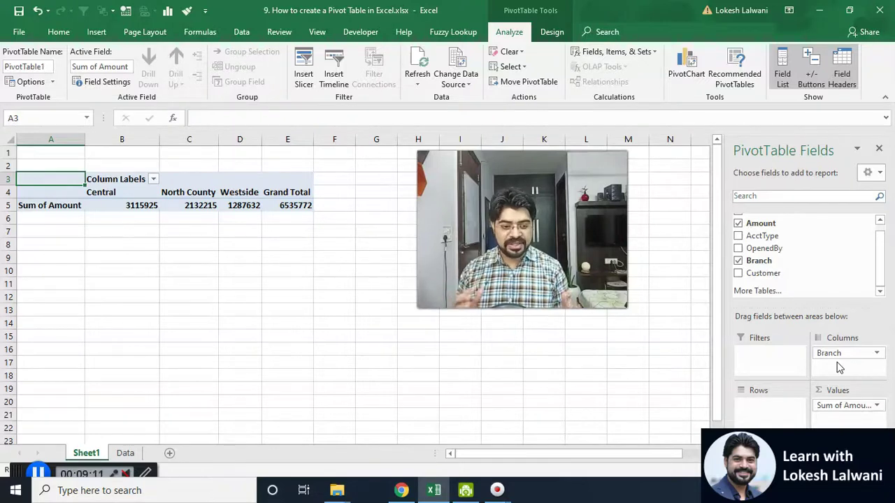
left_click_drag(841, 355, 765, 402)
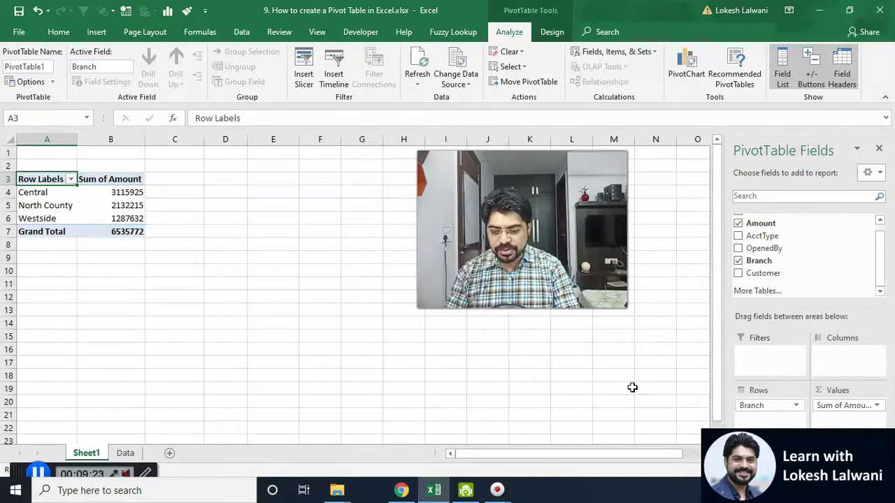
Deselect and reselect the pivot table, close its field list, and show the field list again.
left_click(201, 365)
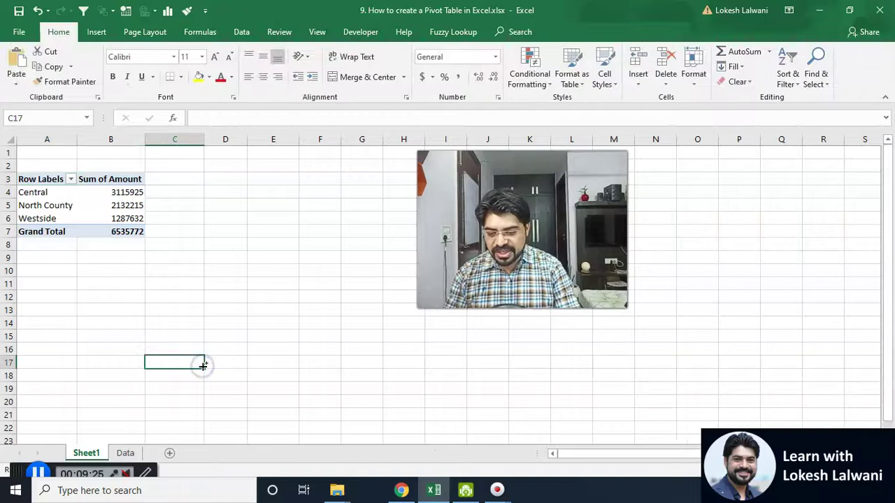
key("ctrl+Page_Down")
left_click(94, 453)
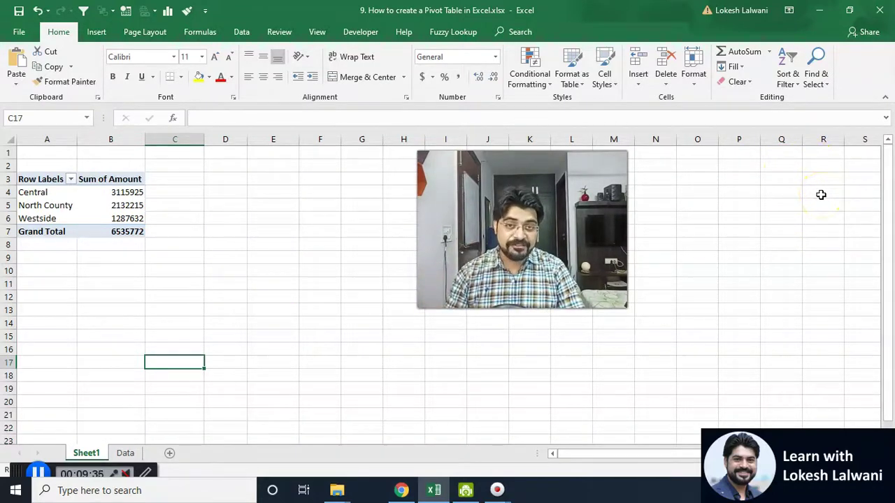
left_click(122, 205)
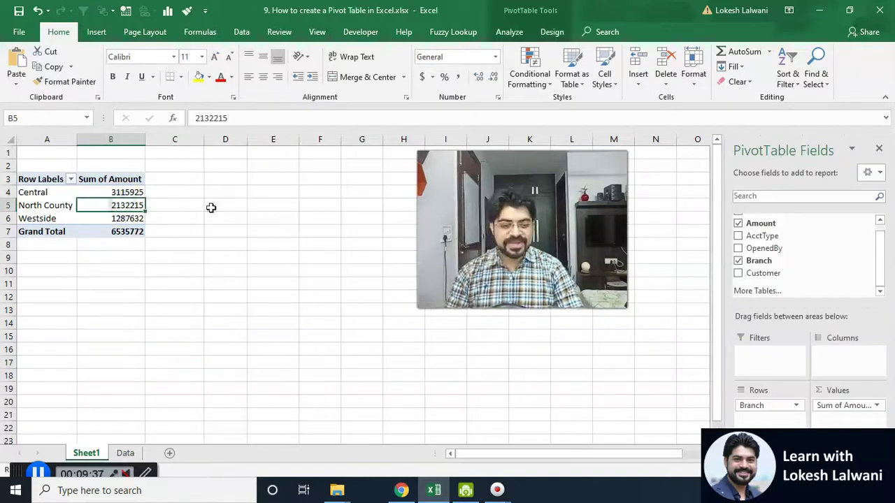
left_click(880, 152)
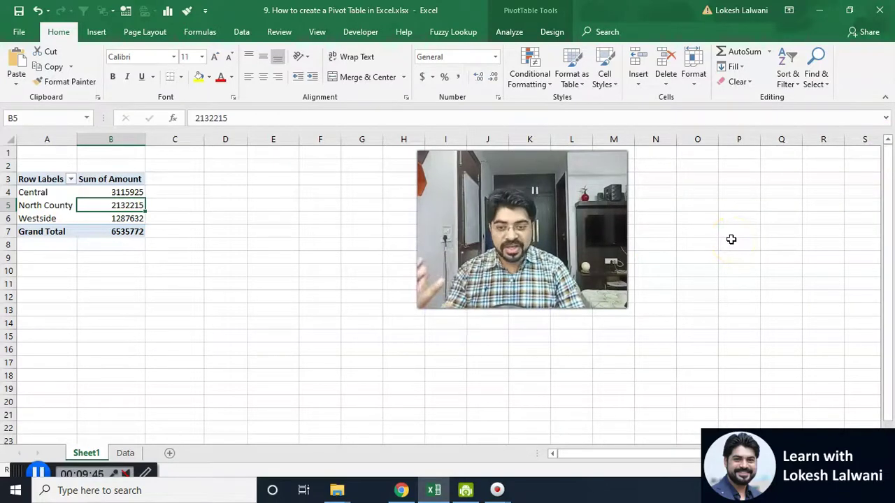
right_click(98, 192)
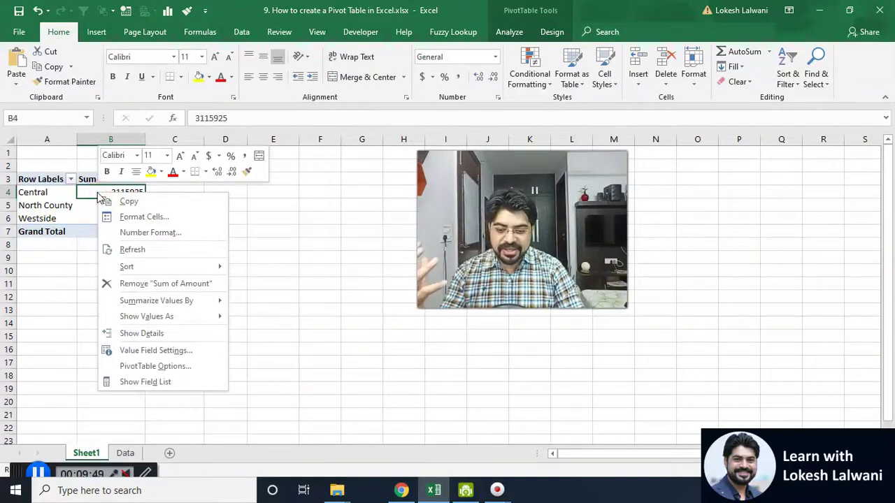
left_click(165, 382)
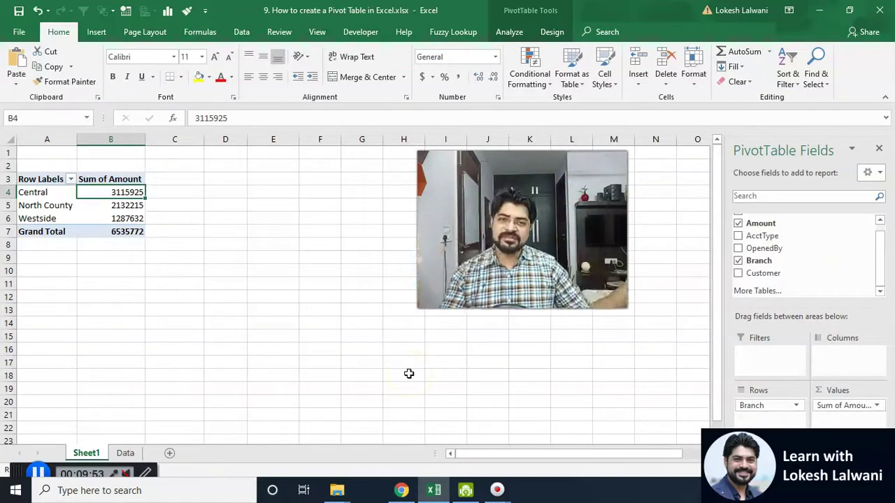
On the Data sheet, turn on the table's filters to check the distinct AcctType values, and return to Sheet1.
left_click(285, 341)
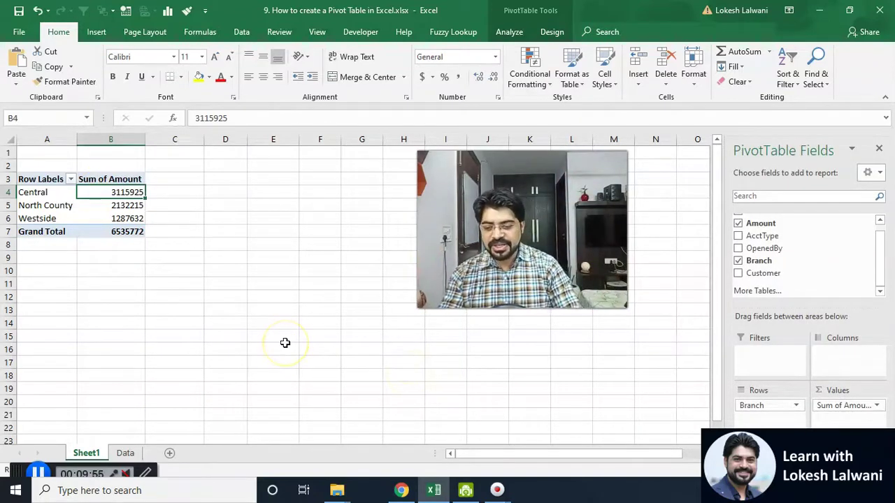
key("ctrl+Page_Down")
key("Up")
key("Up")
key("Up")
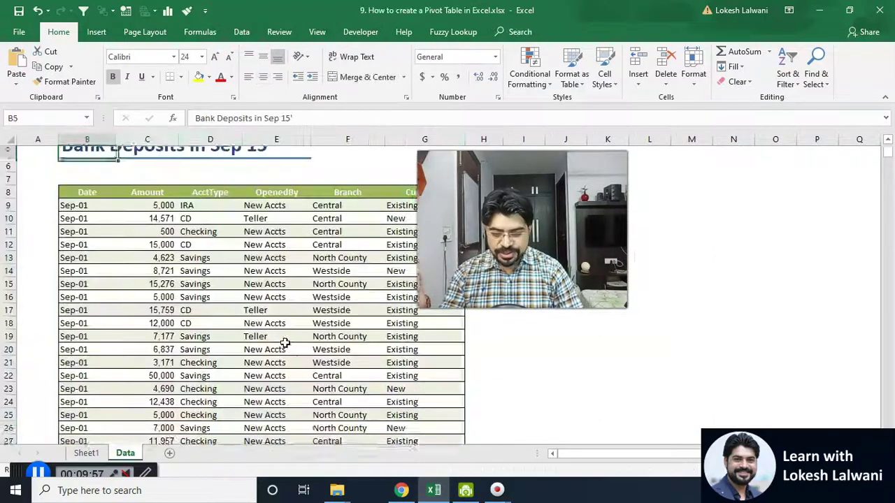
key("Down")
key("Down")
key("Down")
key("Down")
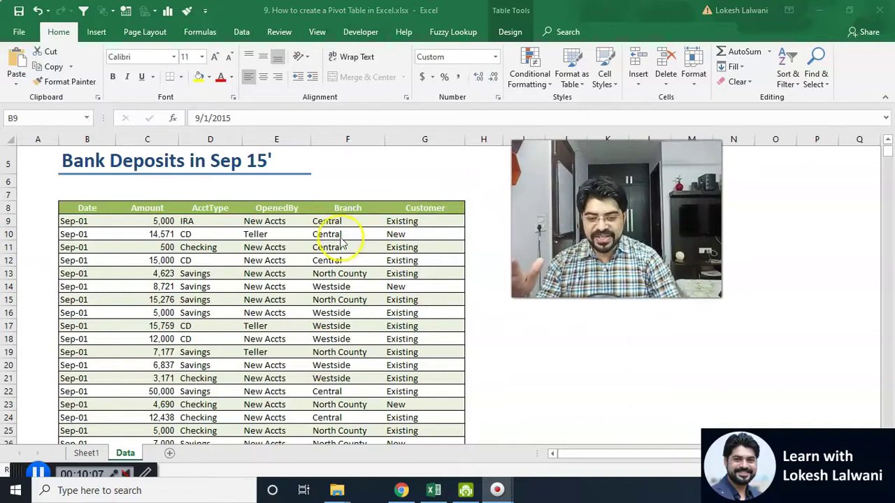
left_click(204, 207)
key("ctrl+shift+l")
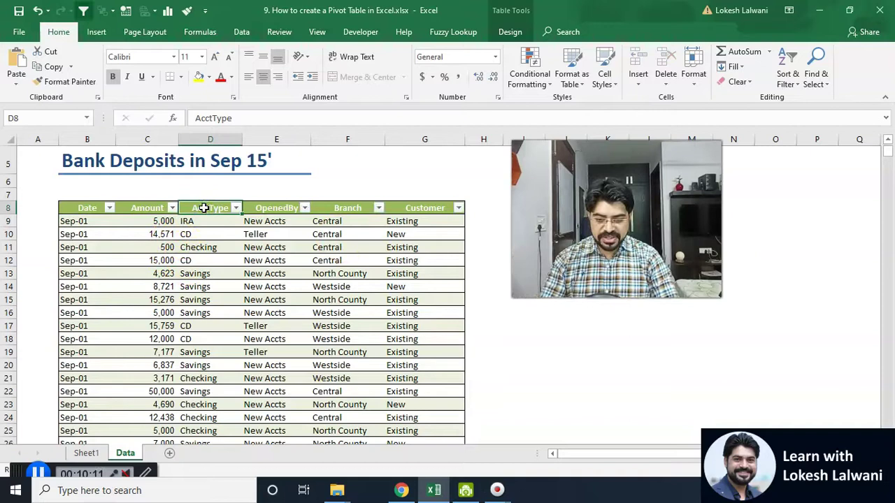
key("alt+Down")
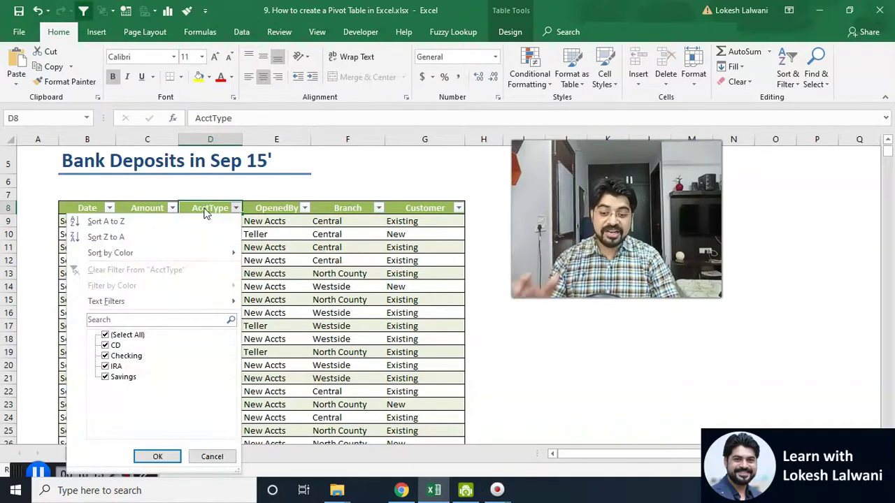
key("Escape")
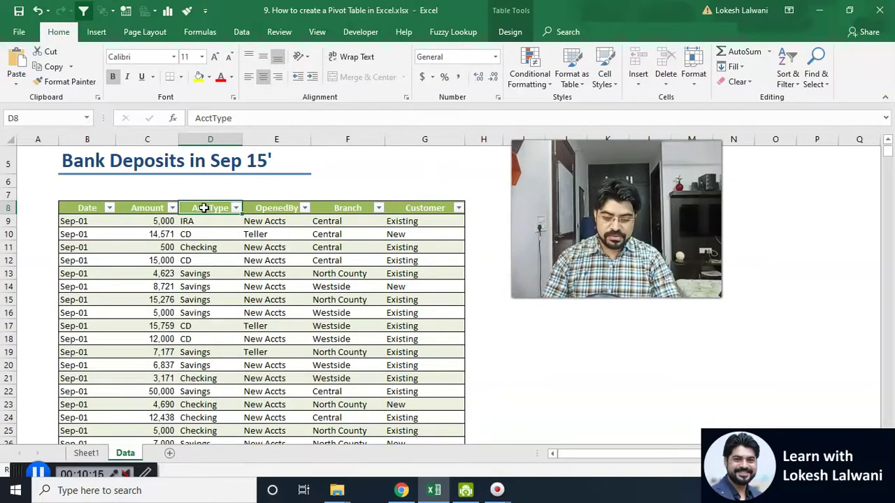
key("ctrl+Page_Up")
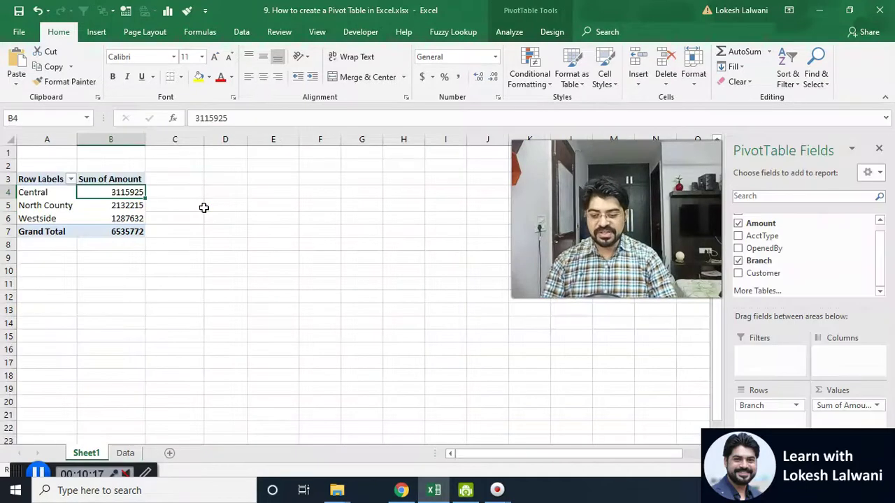
Add AcctType as the pivot table's column field.
left_click_drag(615, 217, 571, 225)
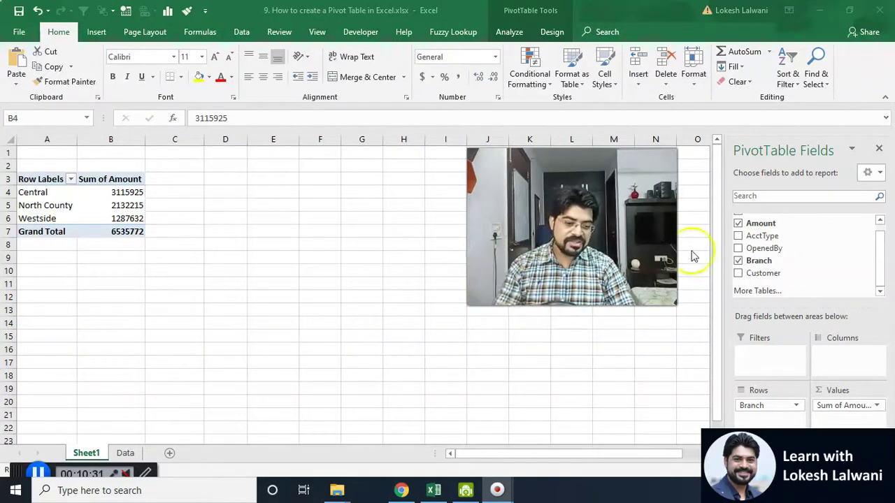
left_click_drag(769, 237, 846, 365)
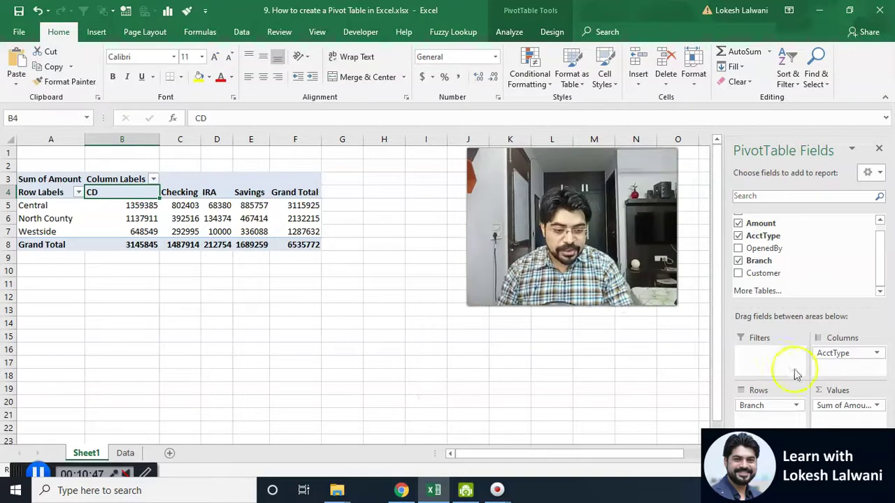
Move AcctType from the columns to below Branch in the rows and show the report in tabular form.
left_click_drag(824, 353, 771, 418)
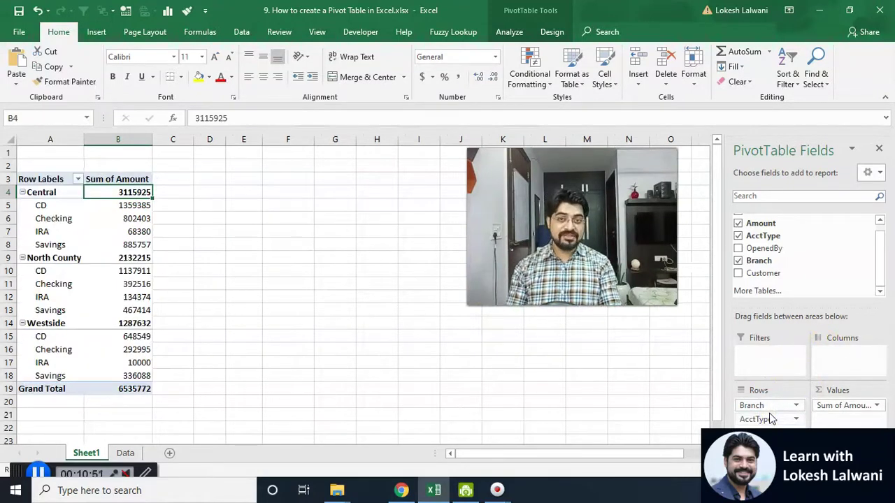
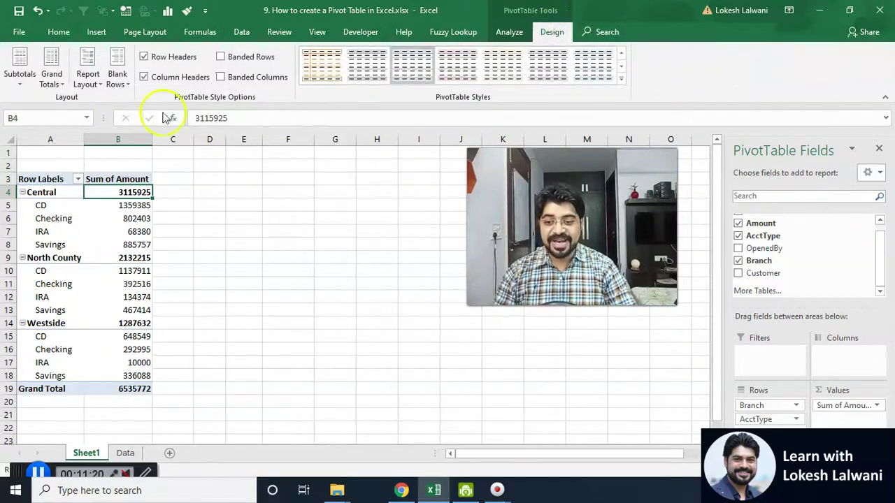
left_click(89, 77)
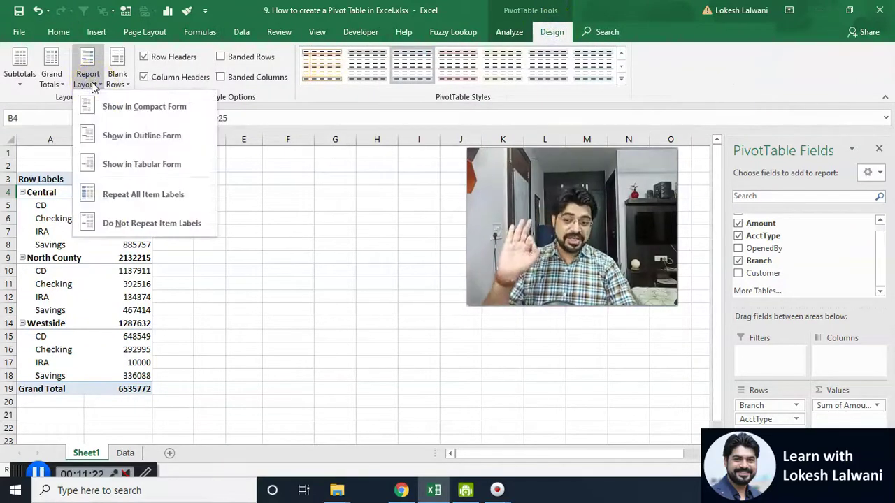
left_click(126, 166)
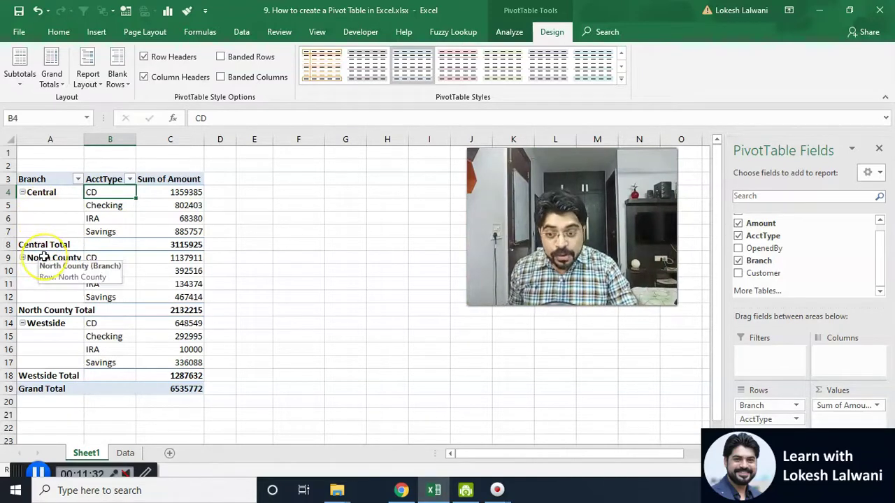
Repeat all item labels in the pivot table and turn off its subtotals.
left_click(87, 78)
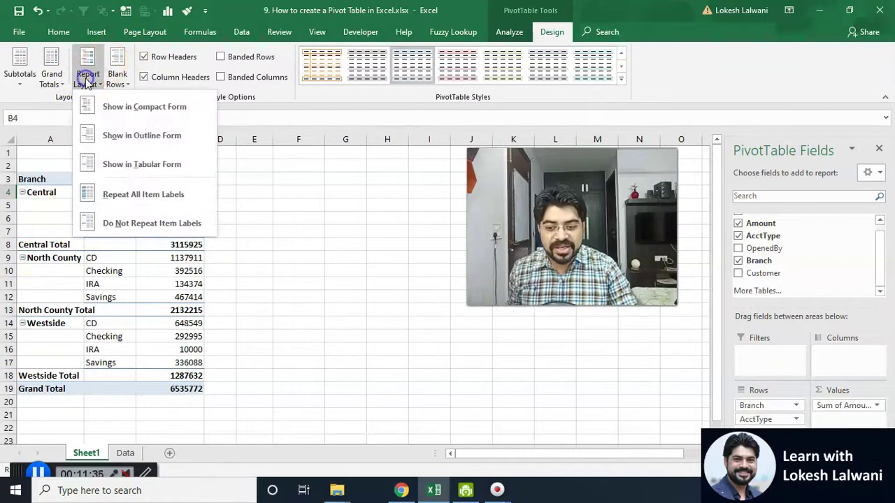
left_click(144, 195)
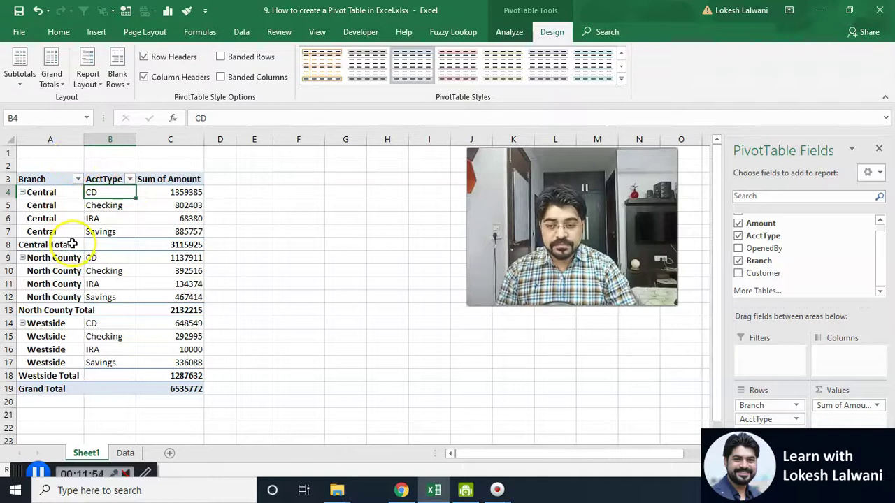
left_click(21, 80)
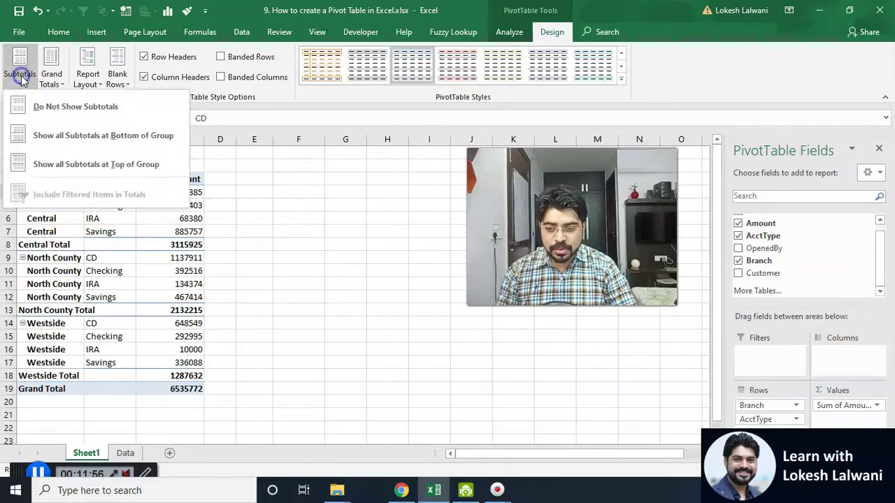
left_click(70, 112)
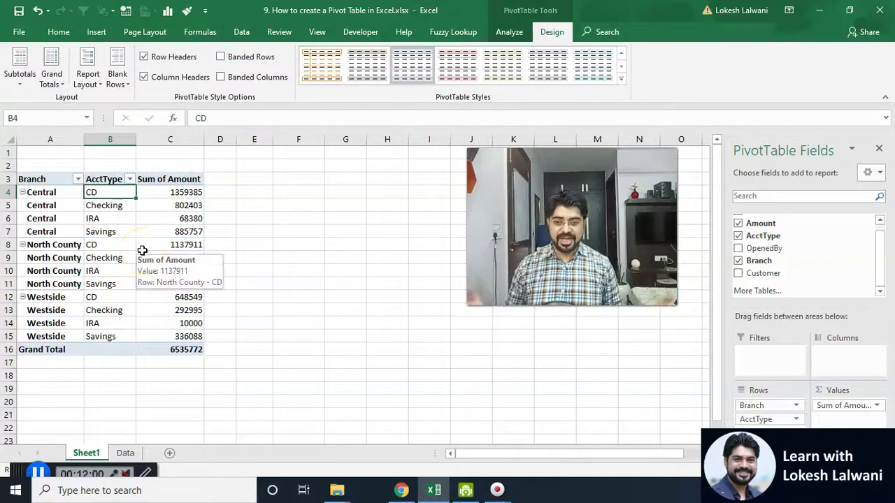
Undo the subtotal, item label and tabular form changes and the move of AcctType to the rows.
key("ctrl+z")
key("ctrl+z")
key("ctrl+z")
key("ctrl+z")
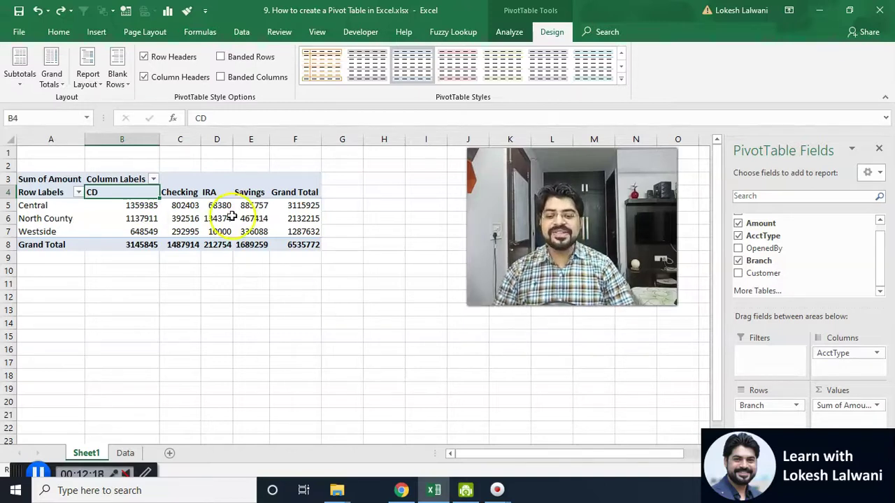
Add Customer as the pivot table's report filter and set it to New.
mouse_move(148, 211)
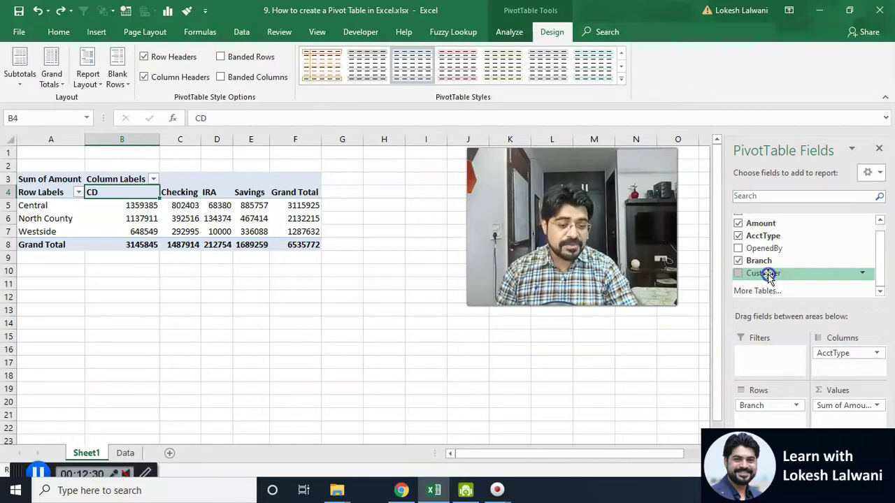
left_click_drag(768, 274, 767, 361)
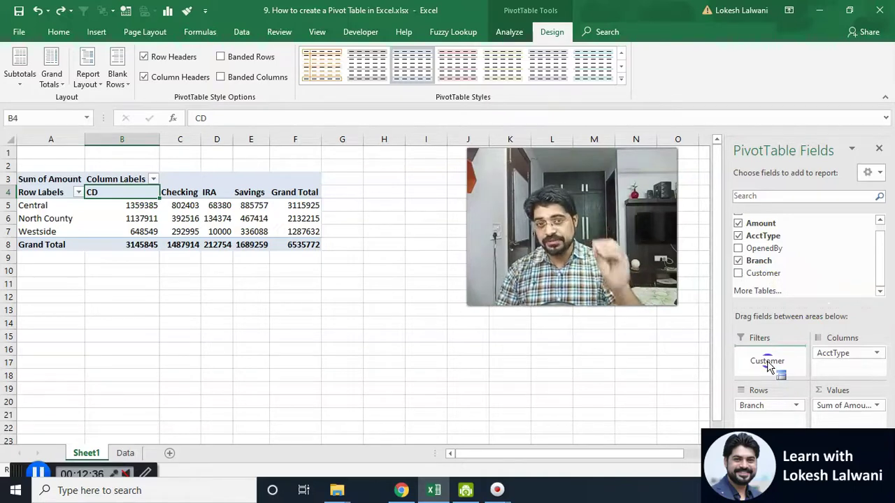
left_click_drag(767, 365, 769, 365)
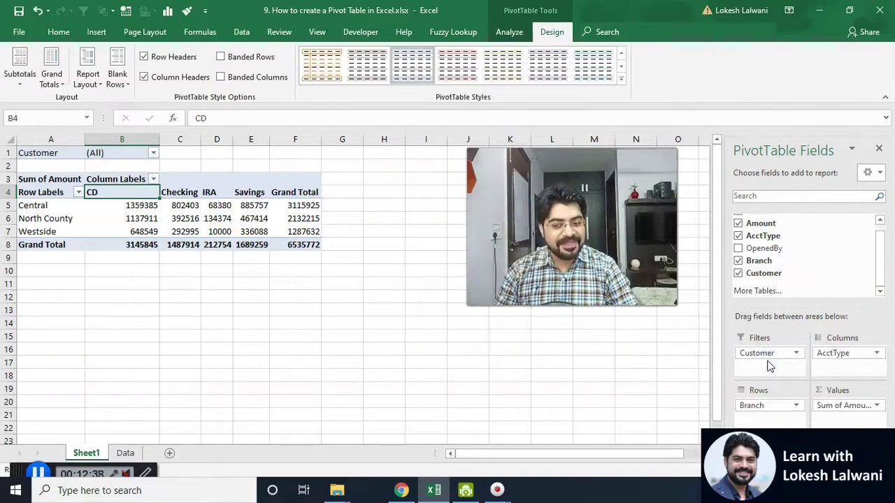
left_click(153, 153)
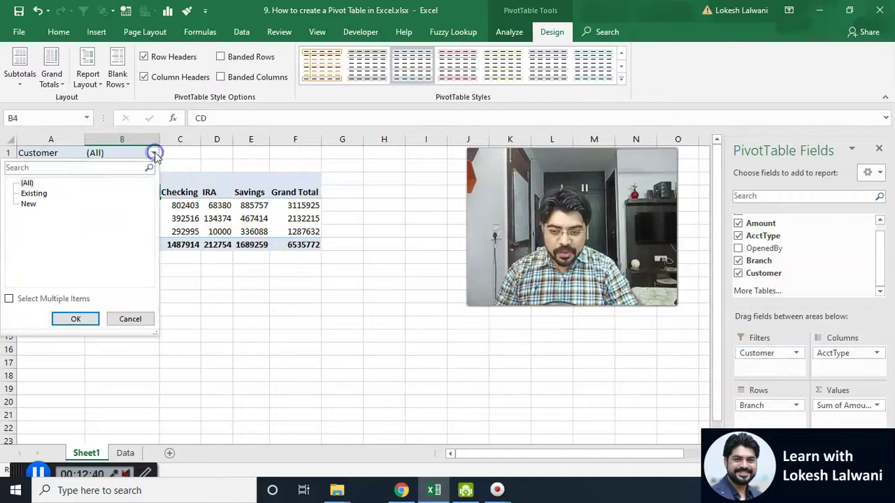
left_click(30, 203)
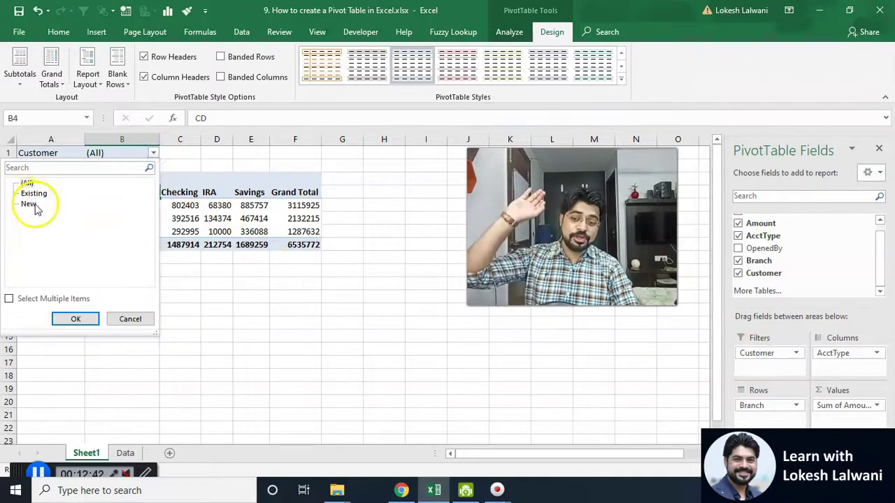
left_click(71, 319)
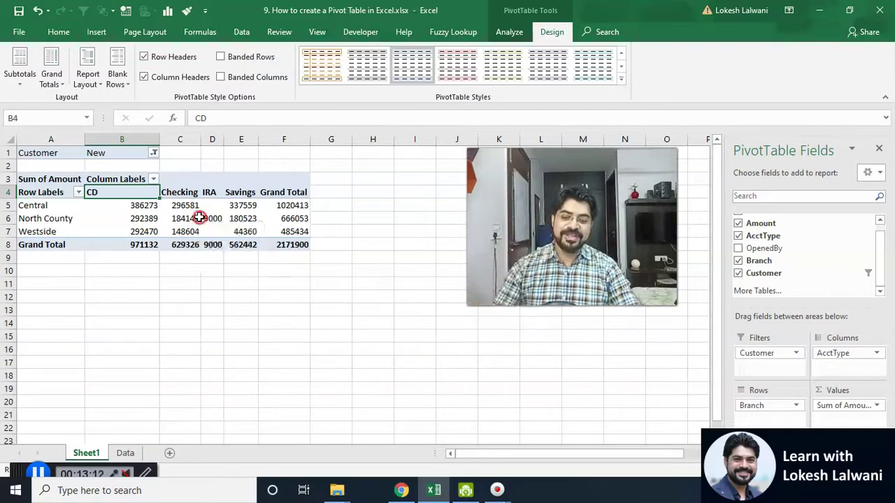
Summarize the pivot table's Amount values by Count.
right_click(200, 219)
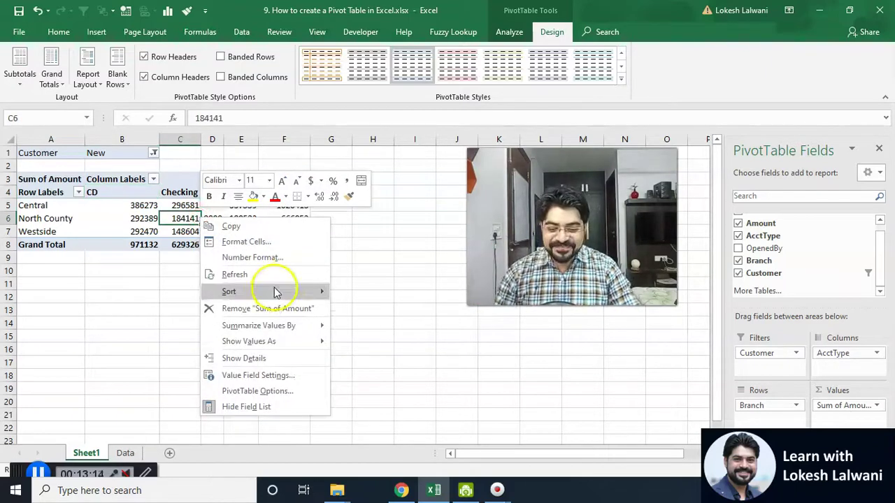
mouse_move(280, 326)
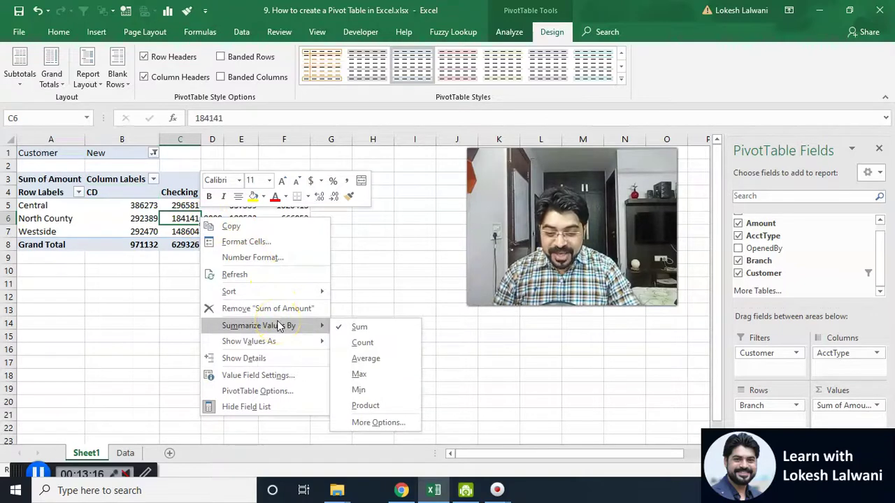
left_click(361, 341)
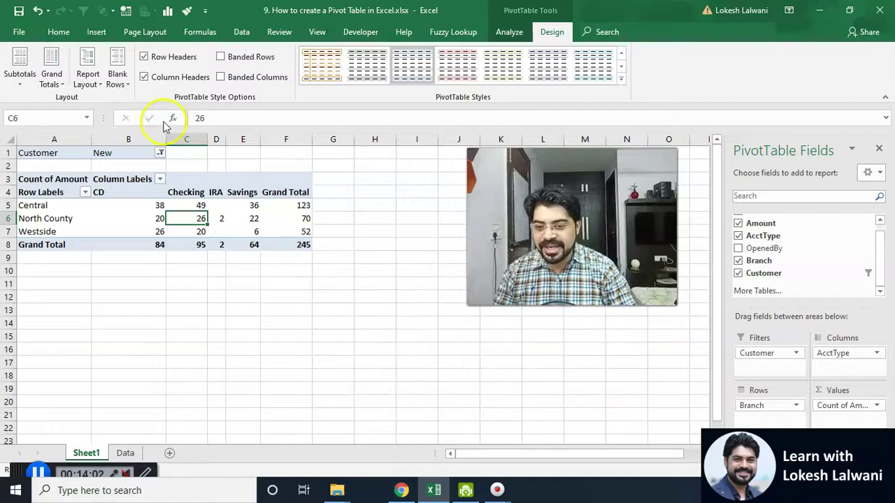
left_click(511, 33)
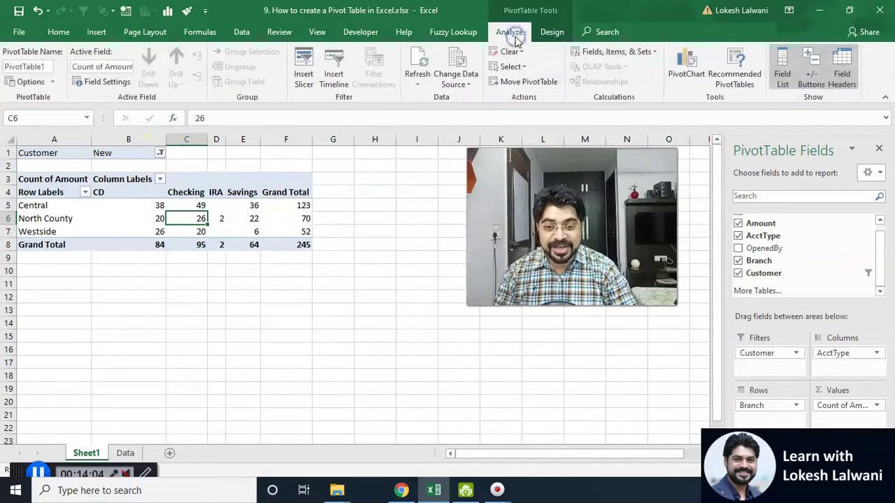
left_click(304, 63)
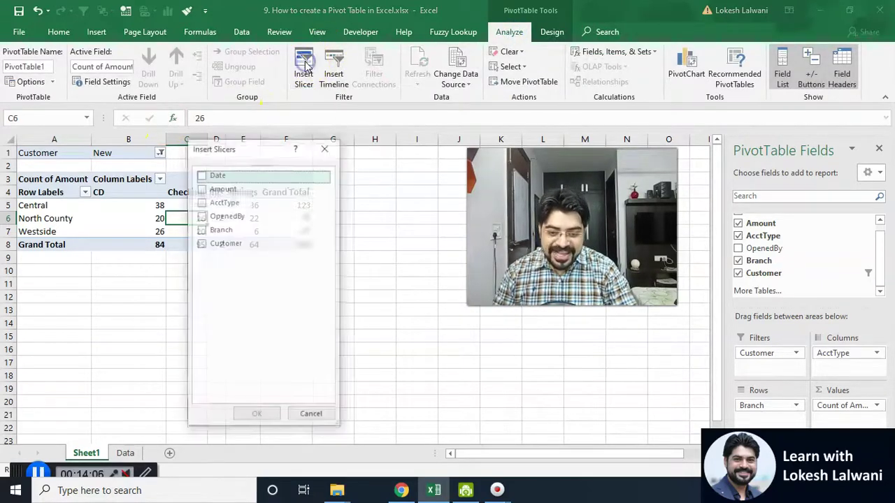
left_click_drag(222, 156, 294, 221)
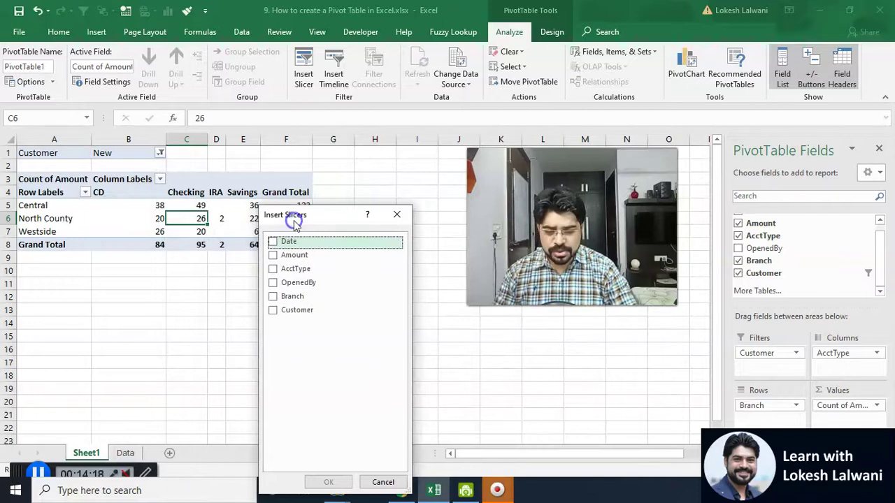
left_click(396, 215)
Insert a timeline for the Date field and move it clear of the pivot table.
left_click(334, 70)
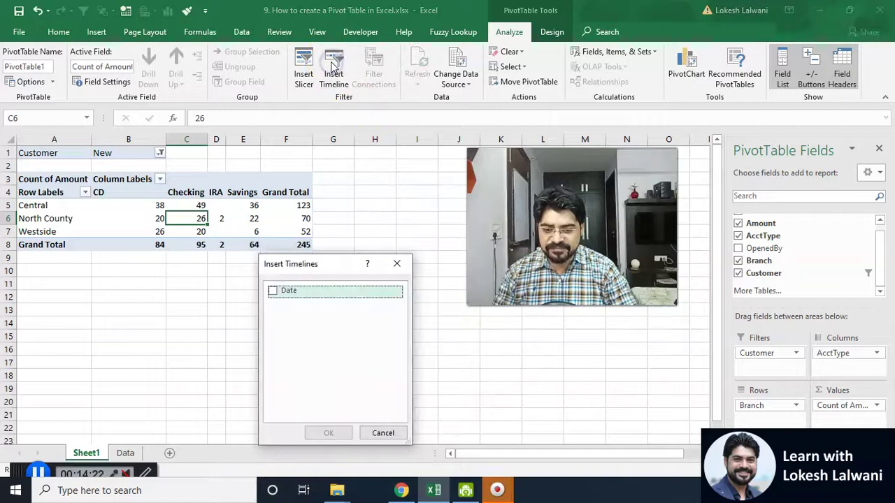
left_click(273, 292)
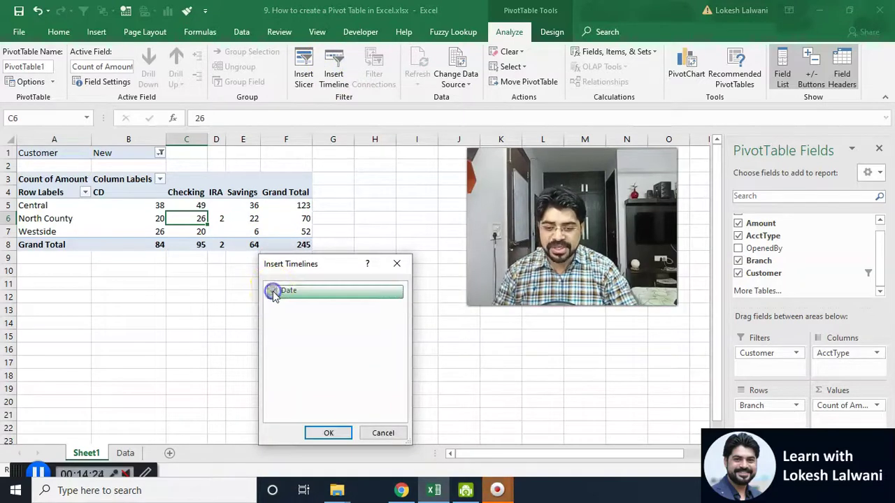
left_click(326, 433)
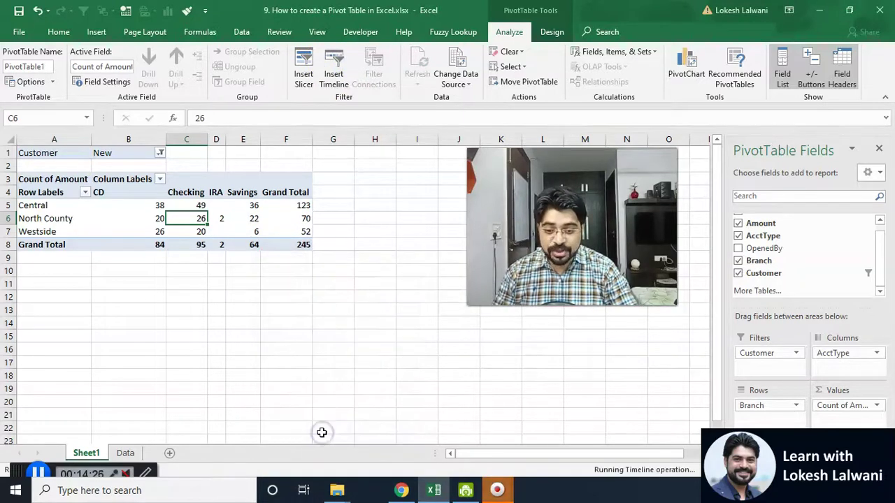
left_click_drag(366, 263, 451, 327)
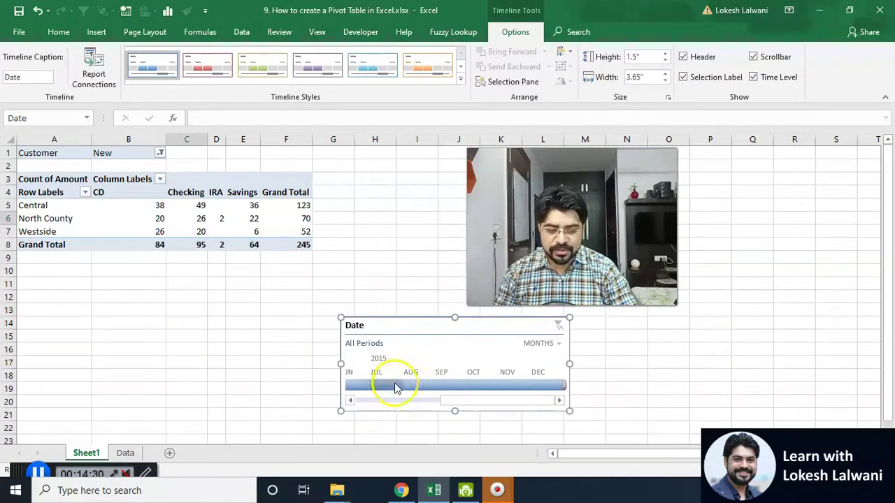
Filter the Date timeline by days to Sep 17, 2015, and place it directly beneath the pivot table.
left_click(558, 343)
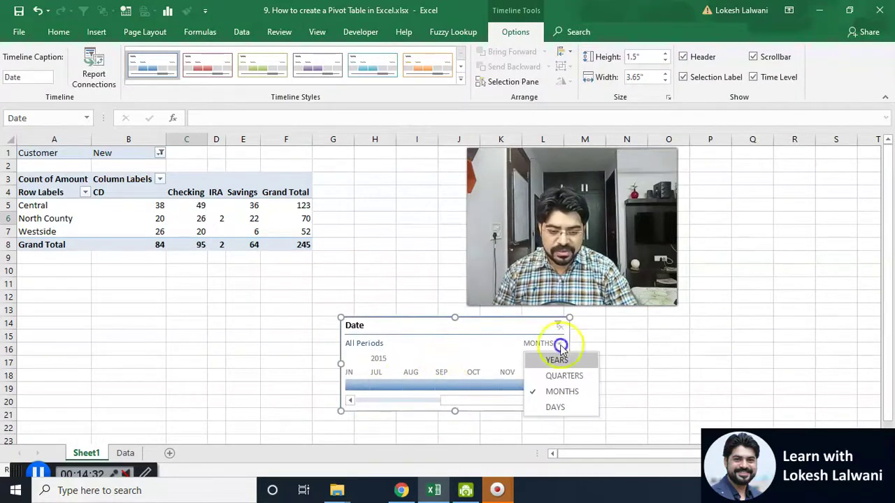
left_click(557, 407)
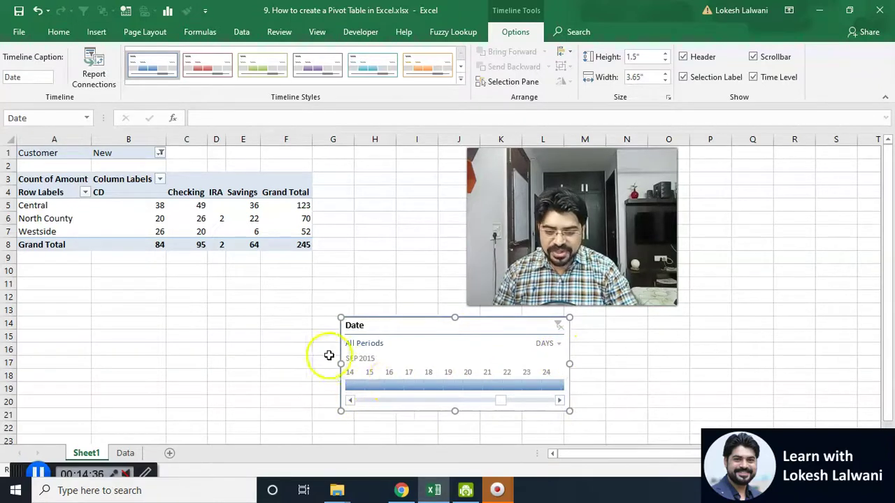
left_click(414, 386)
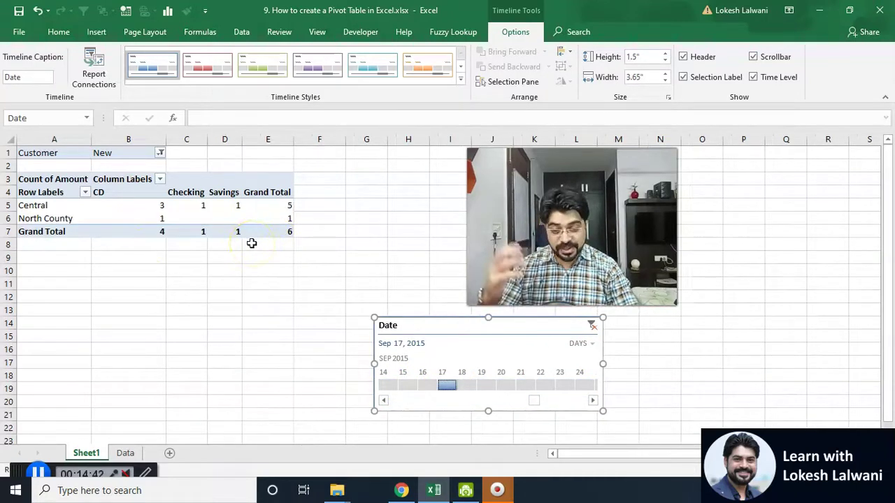
left_click_drag(416, 324, 76, 277)
Insert a clustered column PivotChart from the pivot table and place it to the right of the table.
left_click(184, 218)
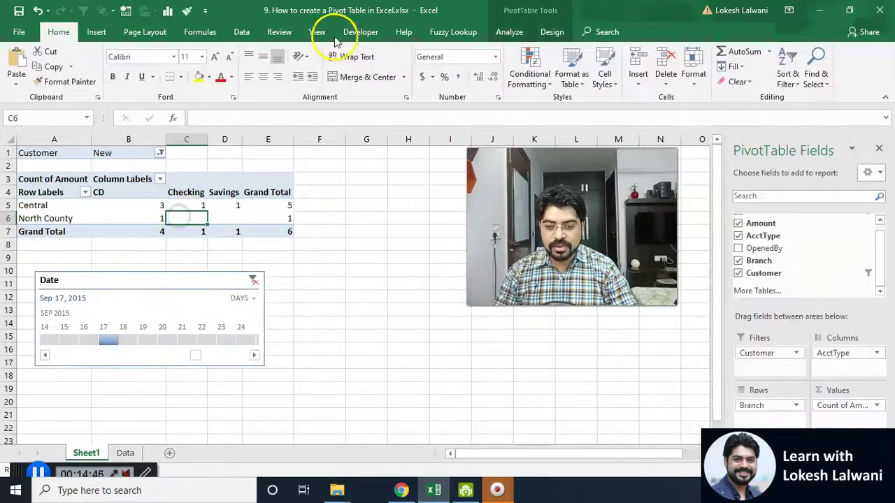
left_click(509, 31)
left_click(694, 64)
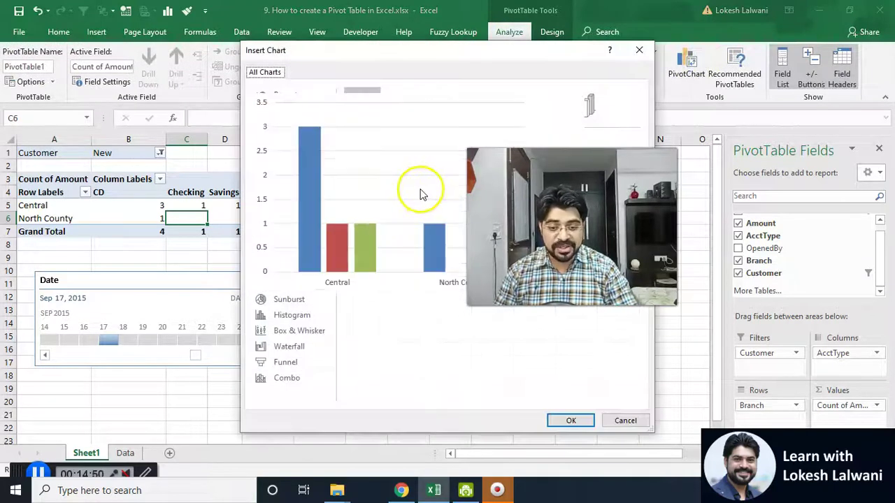
double_click(419, 194)
mouse_move(377, 224)
left_mouse_down()
mouse_move(440, 297)
mouse_move(511, 212)
mouse_move(509, 199)
left_mouse_up()
Switch the Date timeline's filter to Sep 20, 2015, and on to Sep 23, 2015, to update the PivotChart.
left_click(176, 343)
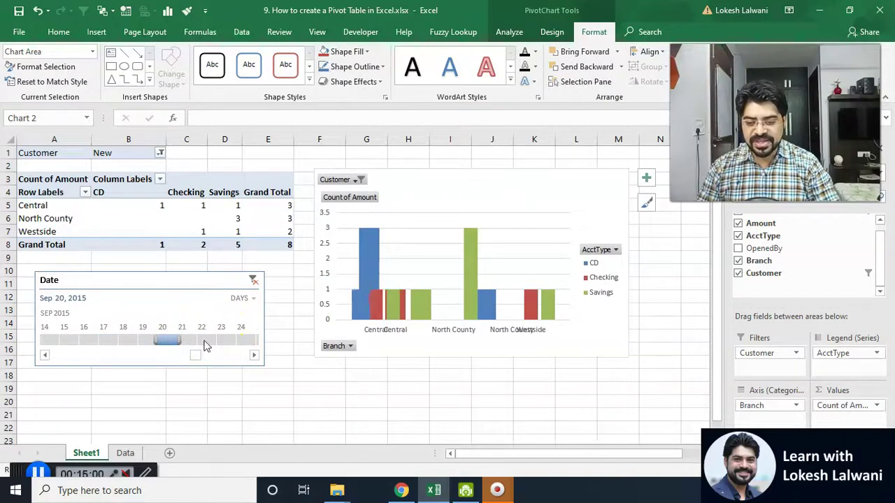
left_click(207, 343)
left_click(225, 343)
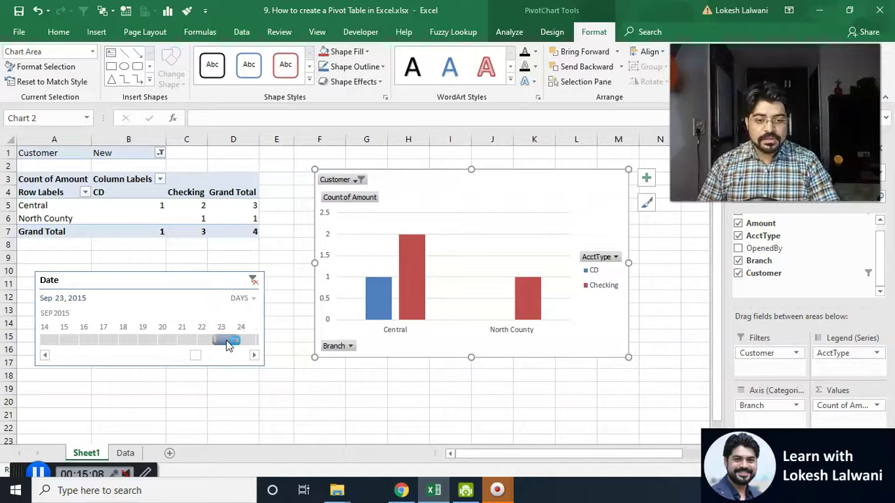
left_click(455, 253)
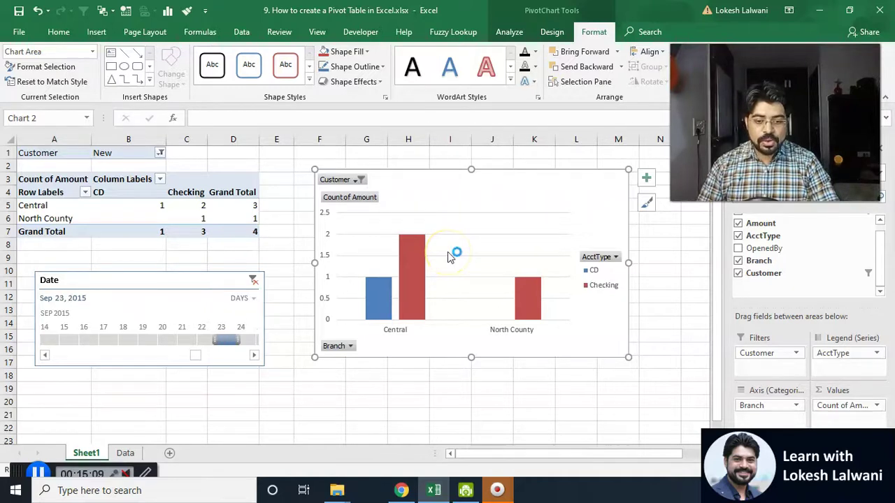
left_click_drag(448, 256, 540, 215)
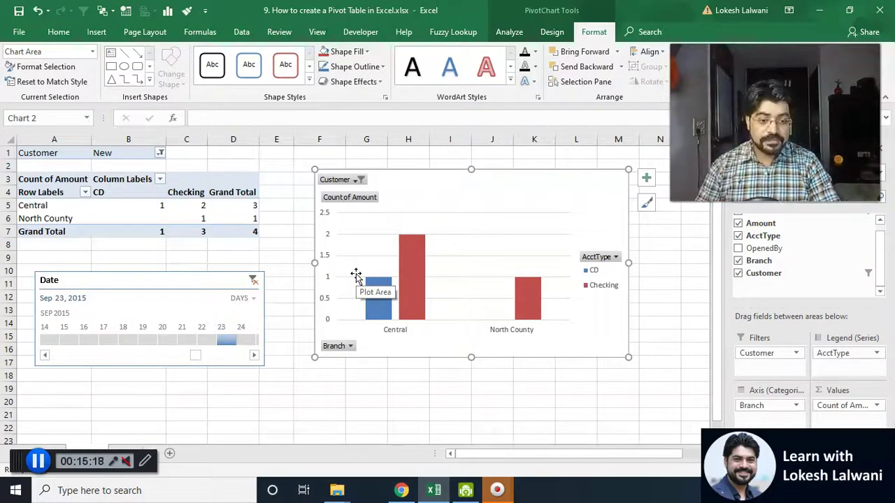
left_click(402, 268)
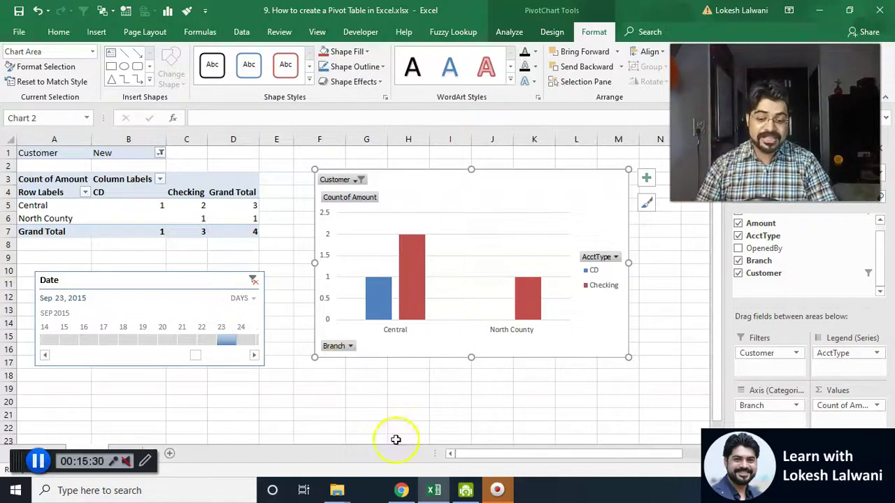
Switch to Chrome and expand the "14 PIVOT TABLE & TECHNIQUES" chapter in the Excel Masterclass course curriculum.
left_click(402, 491)
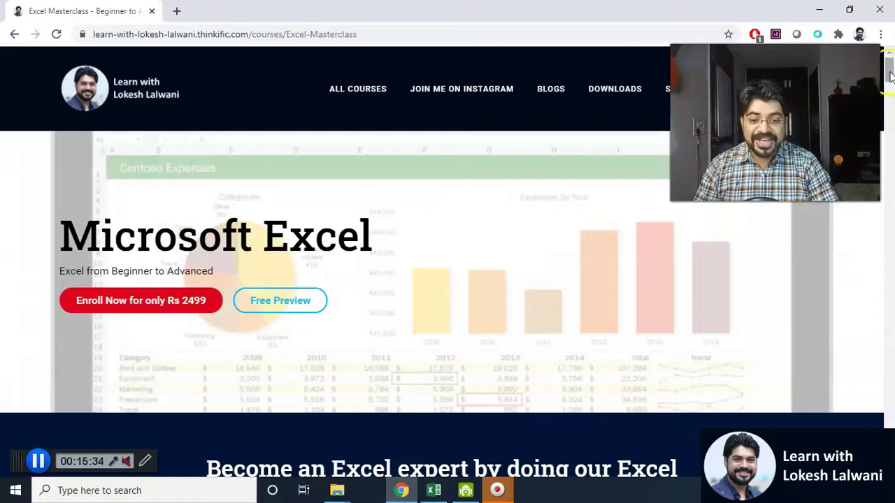
left_click_drag(889, 75, 890, 271)
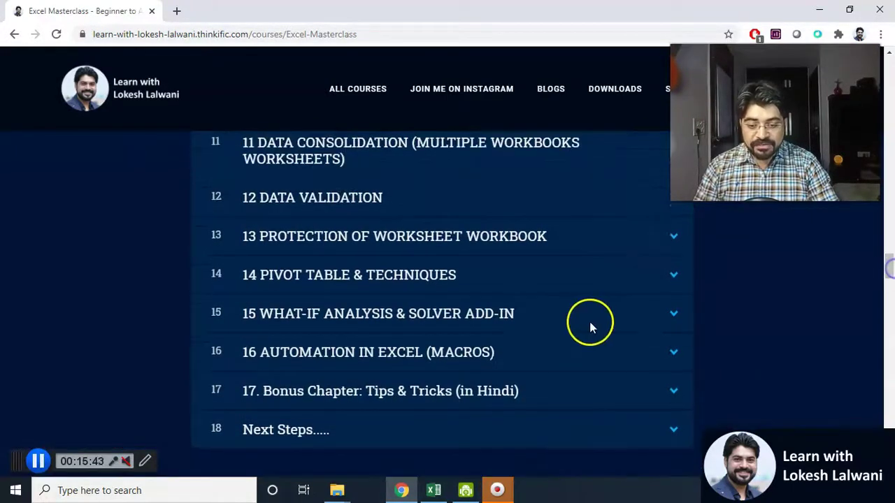
left_click(669, 279)
left_click_drag(888, 250, 888, 262)
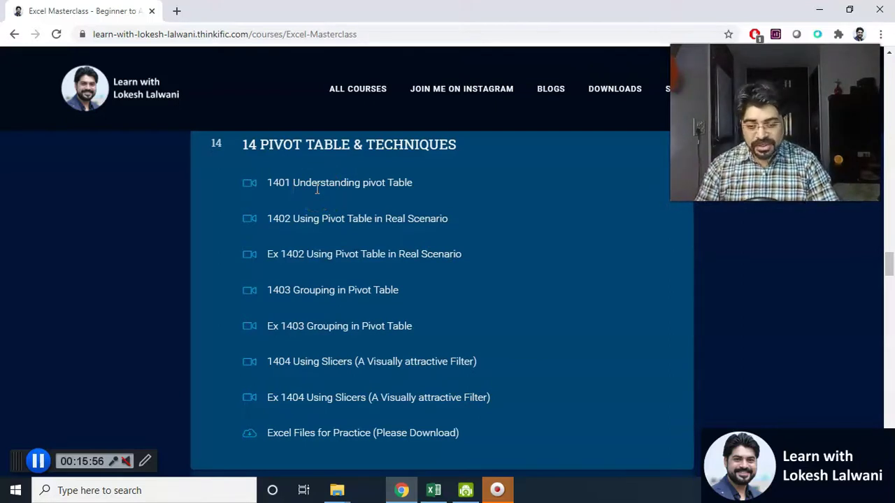
Review the pivot table chapter's lessons on basics, real scenarios, grouping and slicers, and return to the course page's heading.
left_click_drag(294, 182, 431, 185)
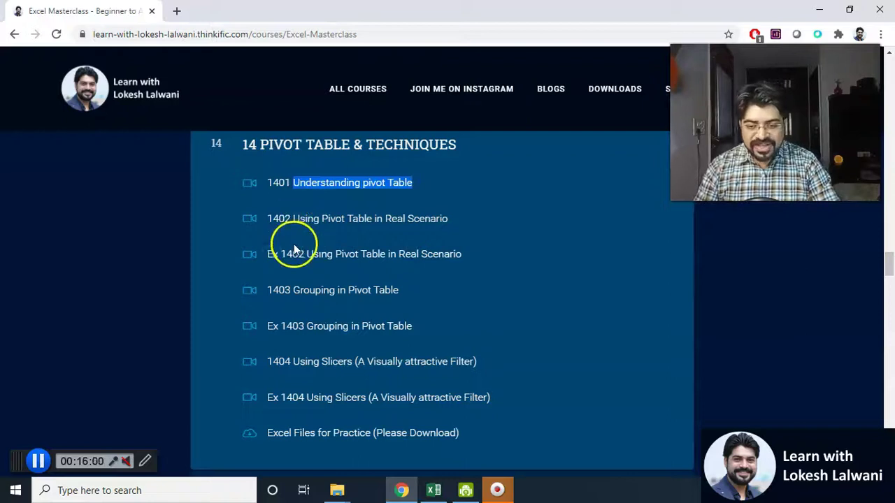
left_click(340, 252)
left_click_drag(340, 252, 443, 254)
left_click_drag(321, 219, 449, 218)
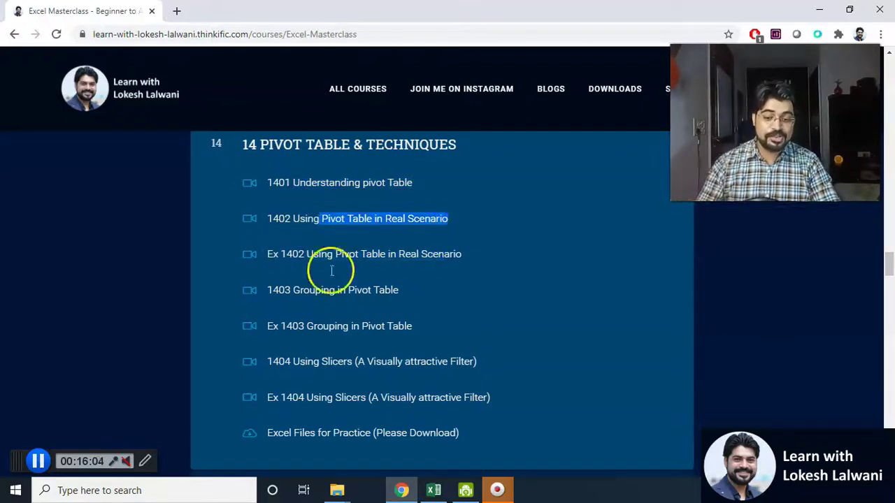
left_click_drag(293, 290, 399, 292)
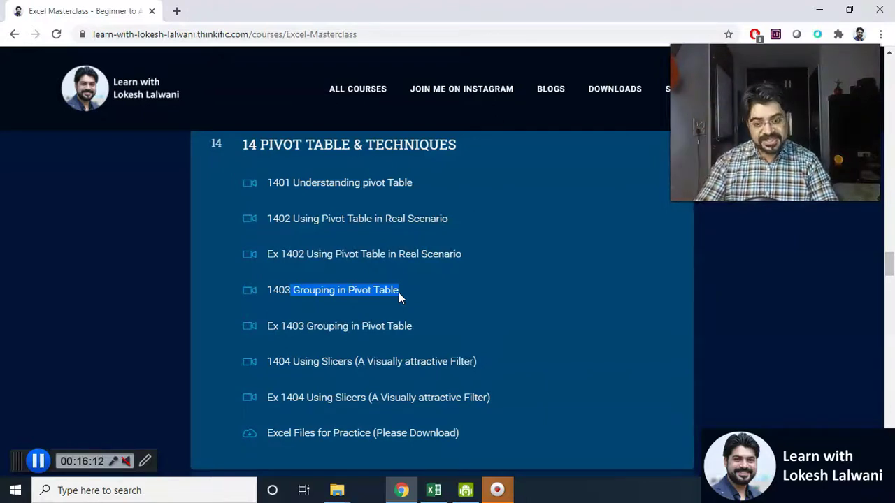
left_click(292, 367)
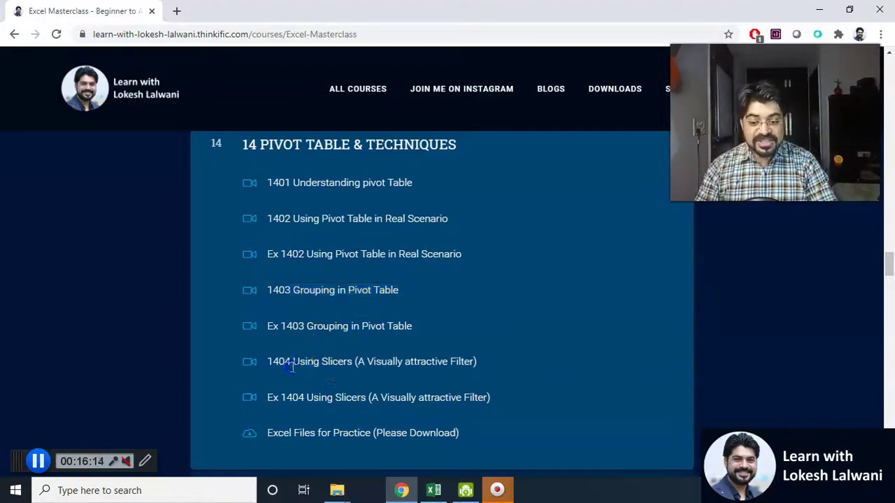
left_click_drag(292, 367, 432, 357)
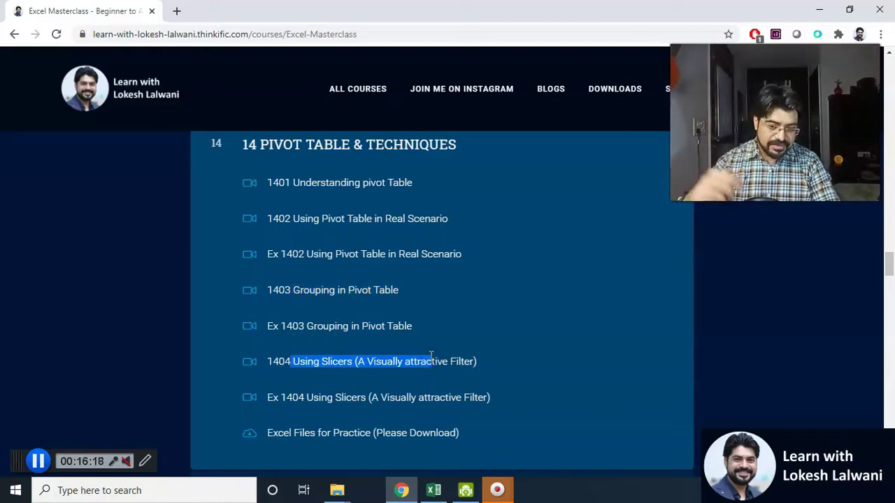
left_click_drag(304, 397, 400, 396)
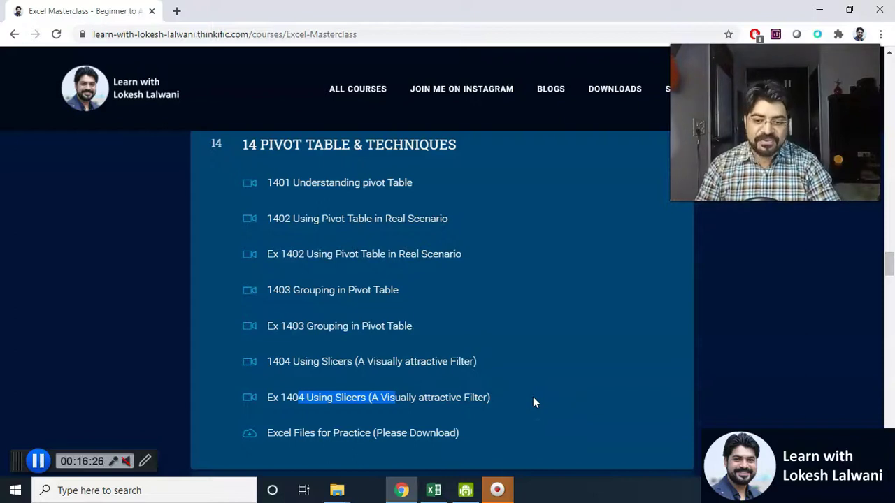
scroll(533, 396, "up", 20)
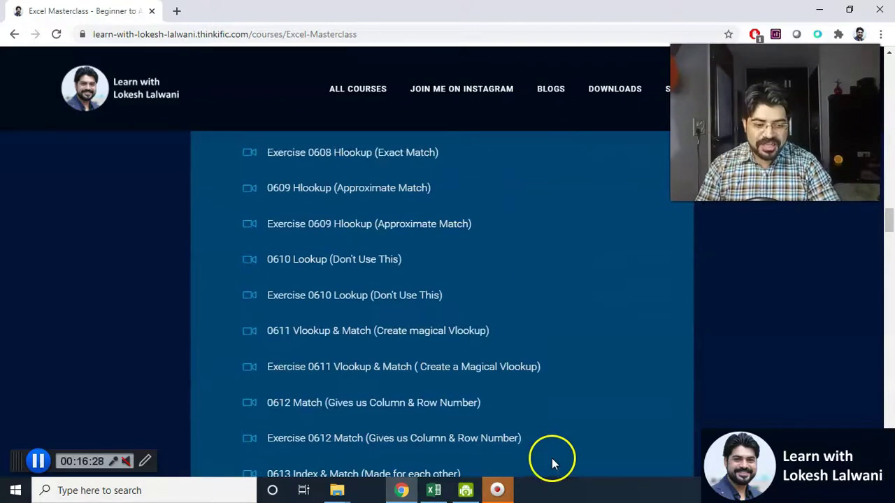
scroll(552, 459, "up", 8)
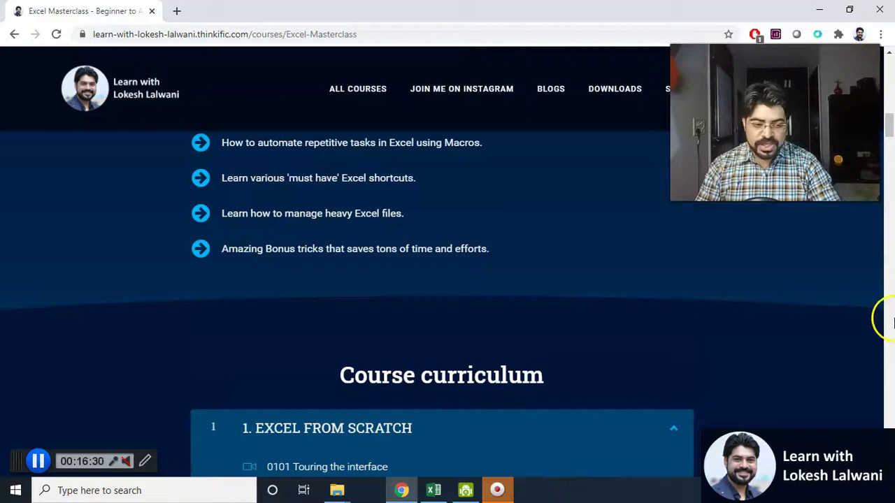
scroll(892, 158, "up", 10)
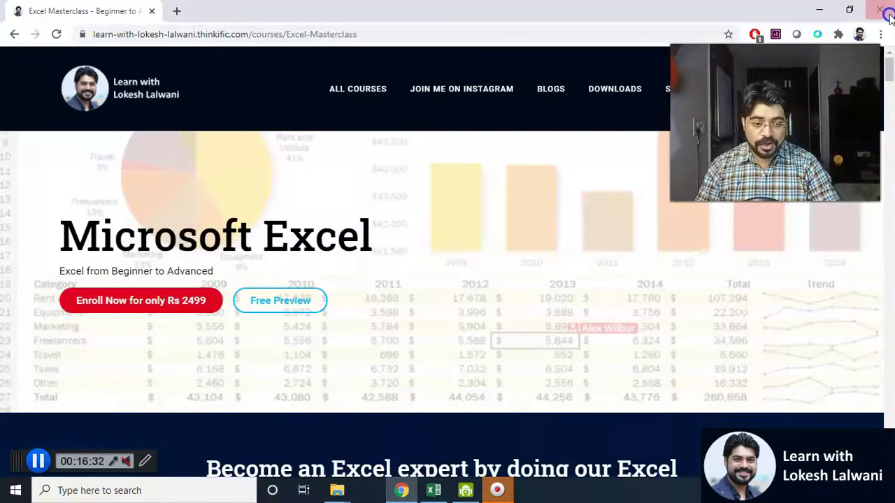